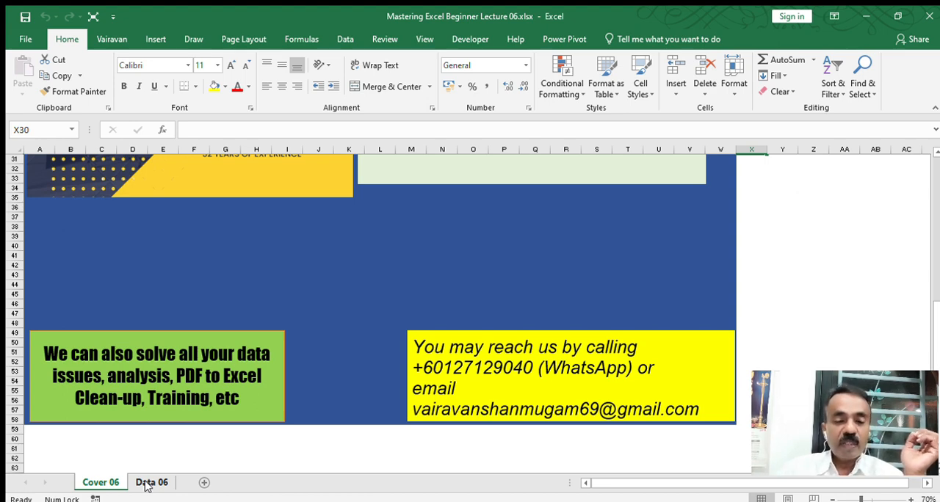
Step: Open the Data 06 sheet and examine the Sales table in A9:G20 and the Purchases table in H9:M14
left_click(151, 482)
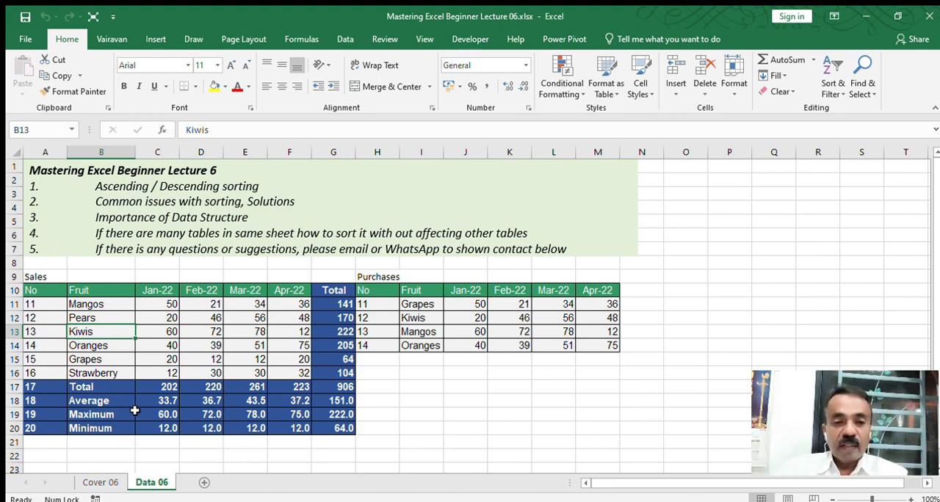
left_click_drag(53, 277, 339, 426)
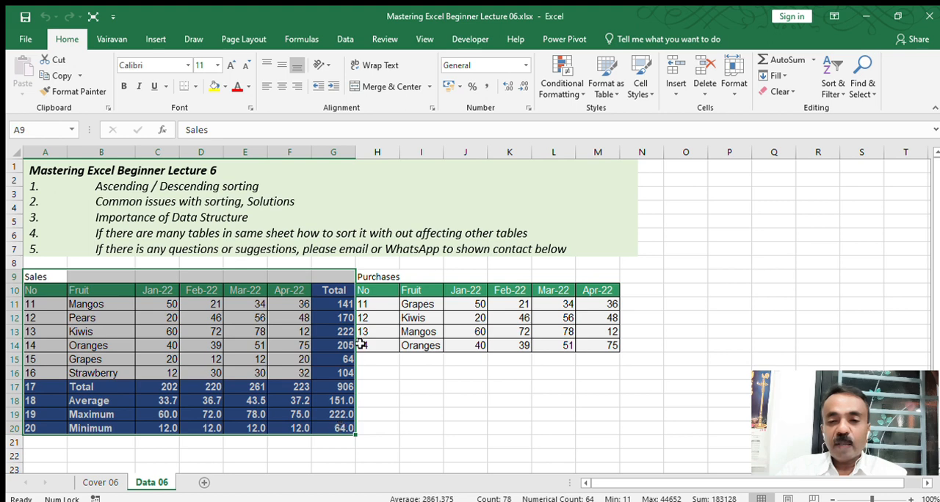
left_click_drag(378, 278, 605, 347)
left_click(361, 304)
Step: Move the Sales and Purchases titles from row 9 up to row 8, leaving a blank row above the headers
left_click(14, 291)
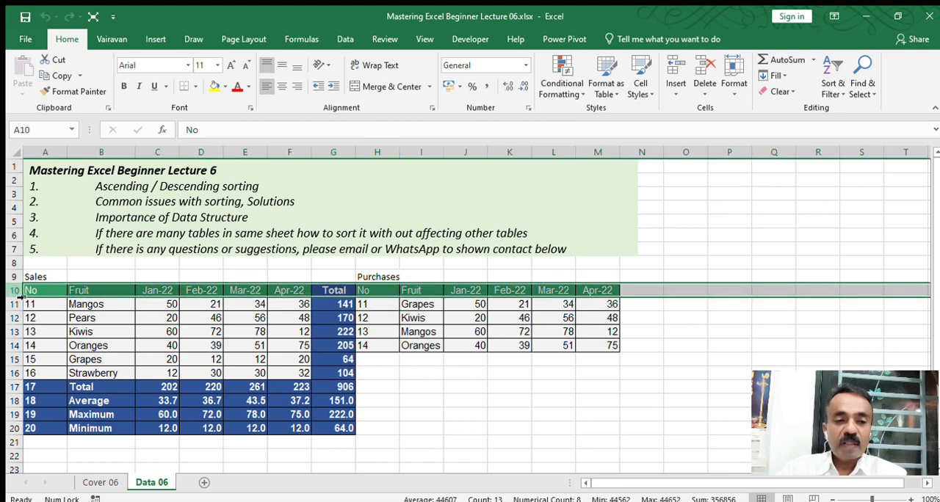
left_click(23, 277)
left_click_drag(23, 276, 31, 266)
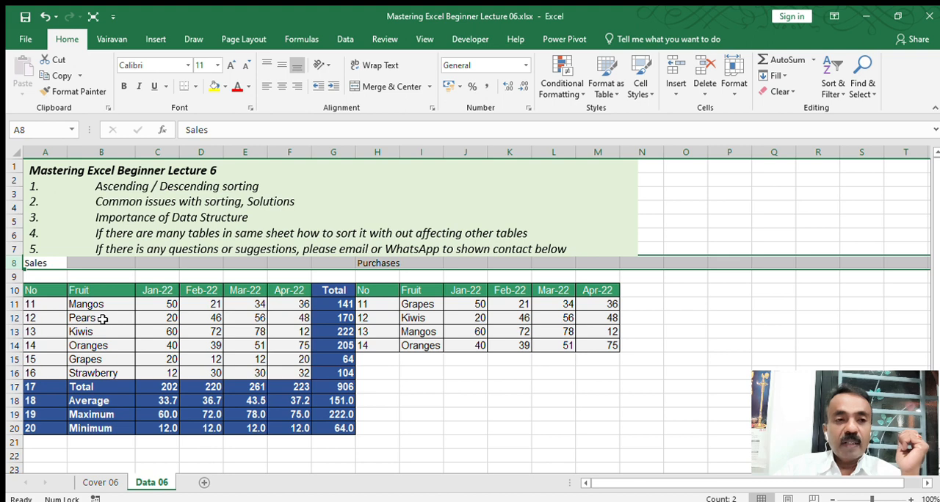
Step: Fill the whole of row 12 with yellow to mark the Pears record
left_click(103, 318)
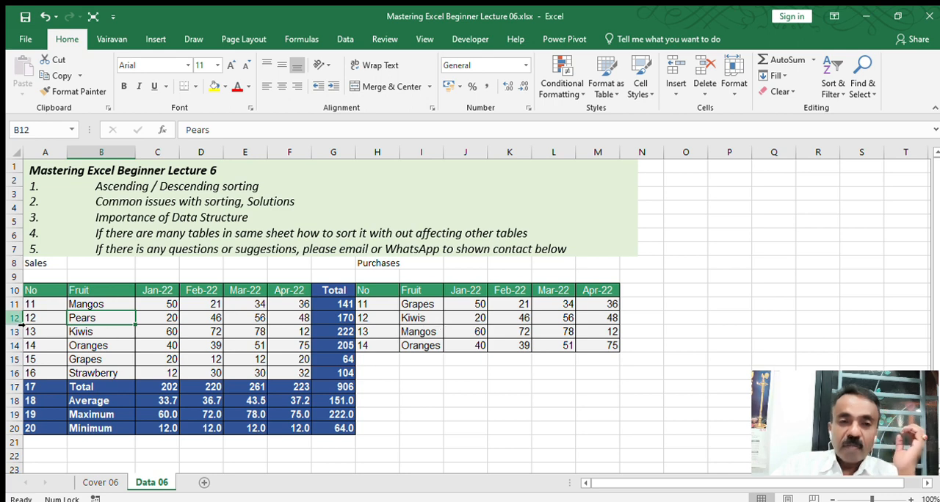
left_click(10, 318)
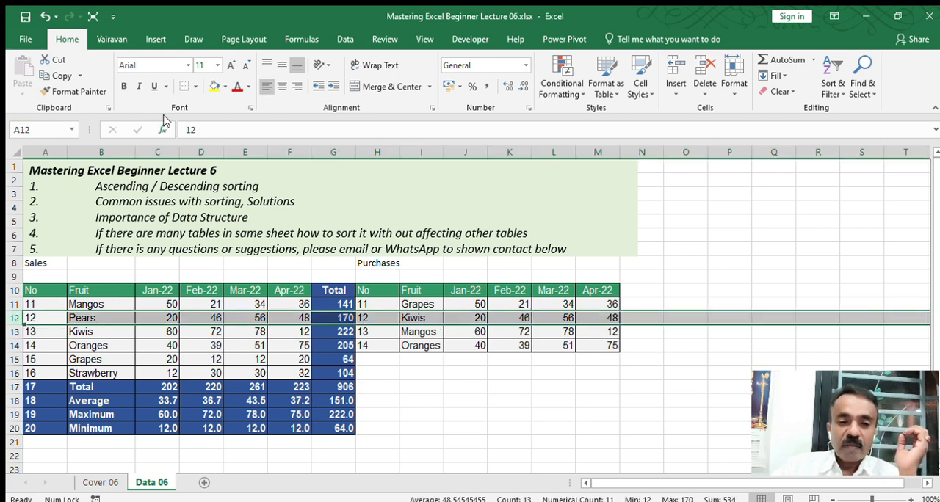
left_click(213, 86)
left_click(394, 385)
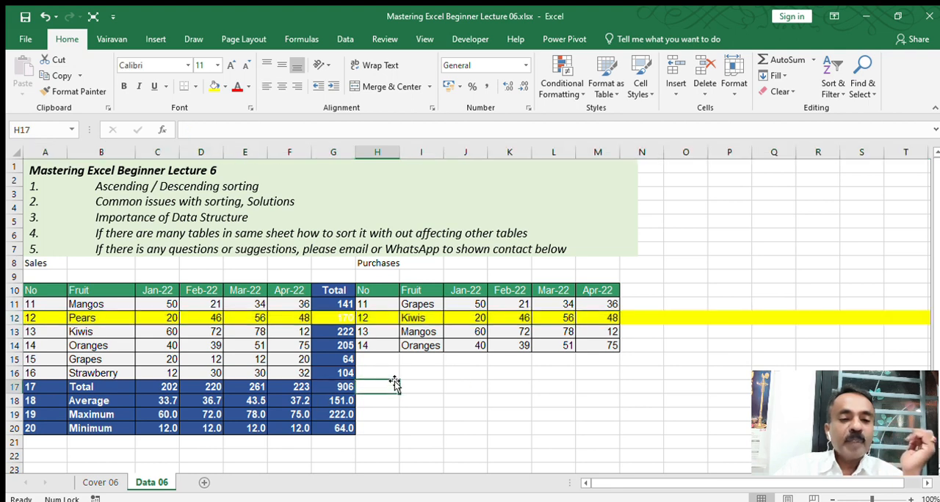
Step: Try to sort the data A to Z from a single Fruit cell, and undo that sort
left_click(117, 332)
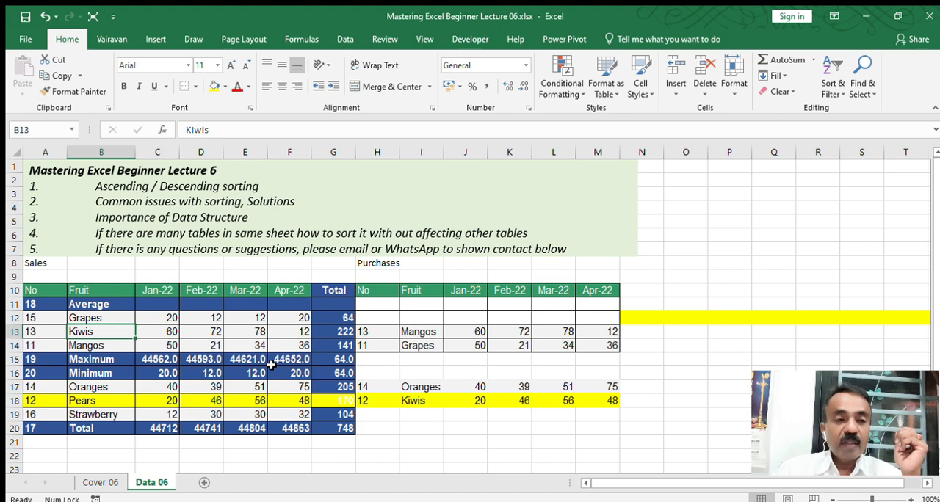
left_click(42, 18)
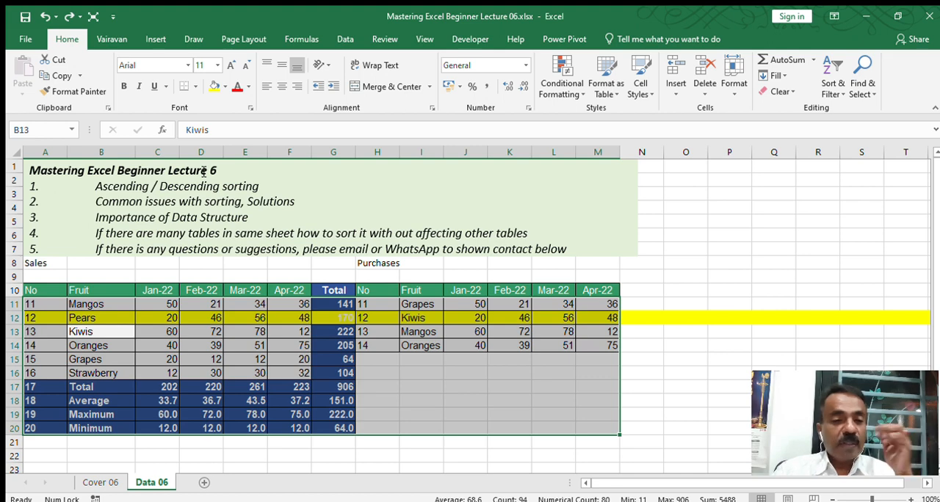
left_click(89, 290)
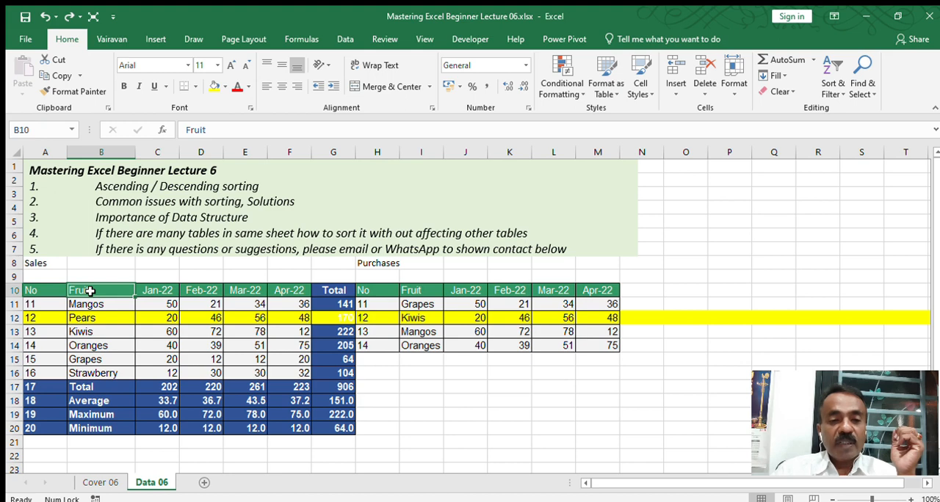
left_click_drag(90, 291, 282, 306)
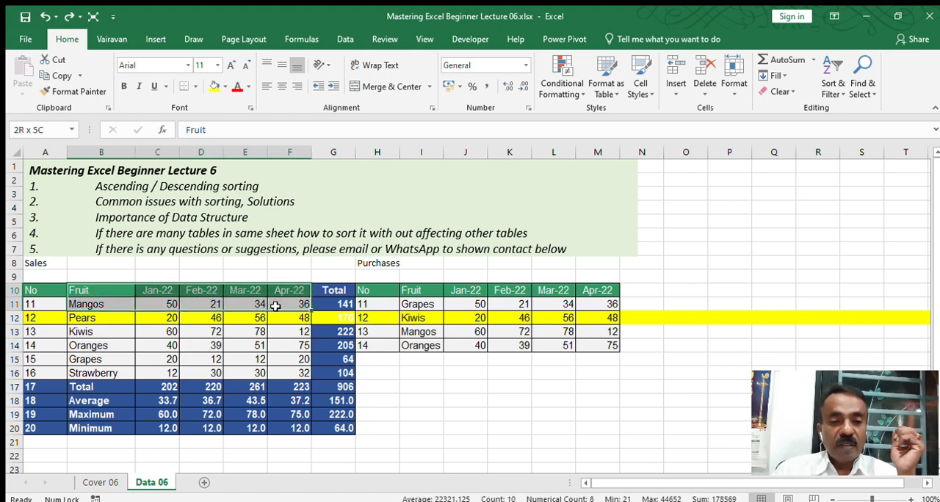
left_click(106, 290)
left_click_drag(107, 291, 298, 373)
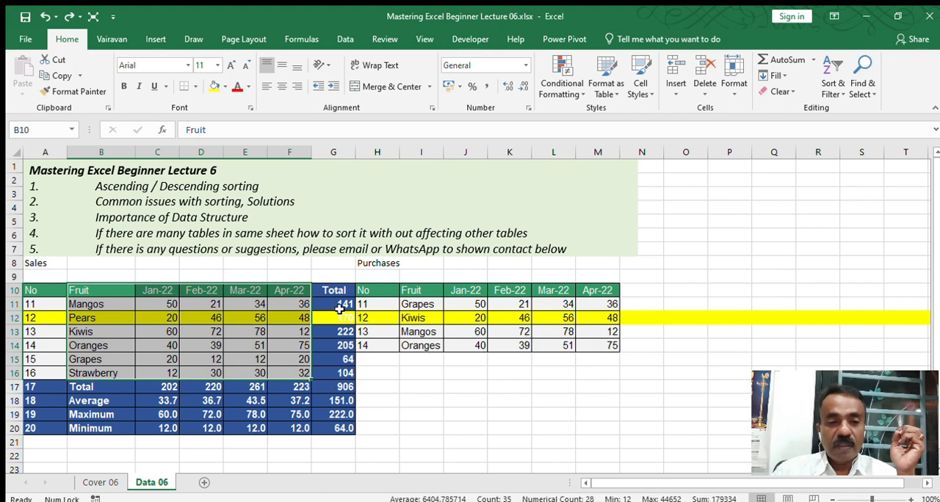
Step: Sort the sales range A10:F16, headers and No column included, by Fruit in ascending order
left_click(48, 308)
left_click(43, 295)
left_click_drag(43, 296, 284, 369)
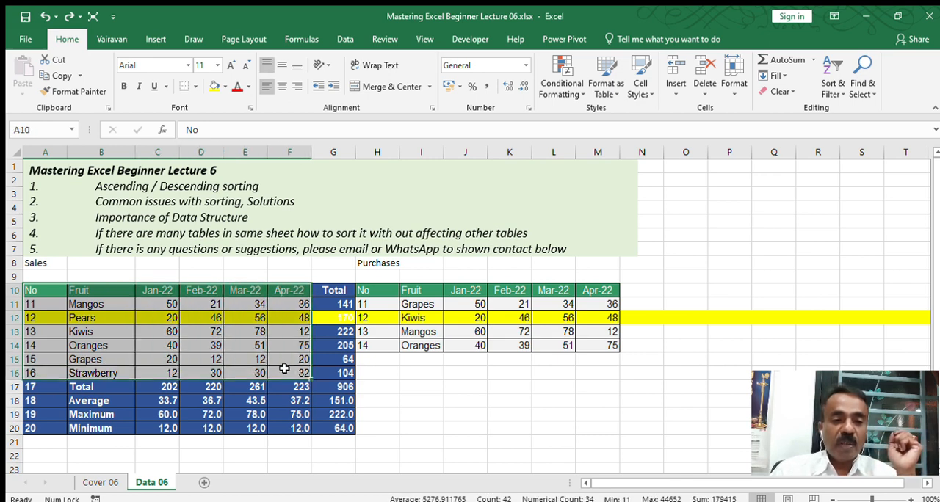
left_click(36, 342)
left_click_drag(31, 292, 306, 372)
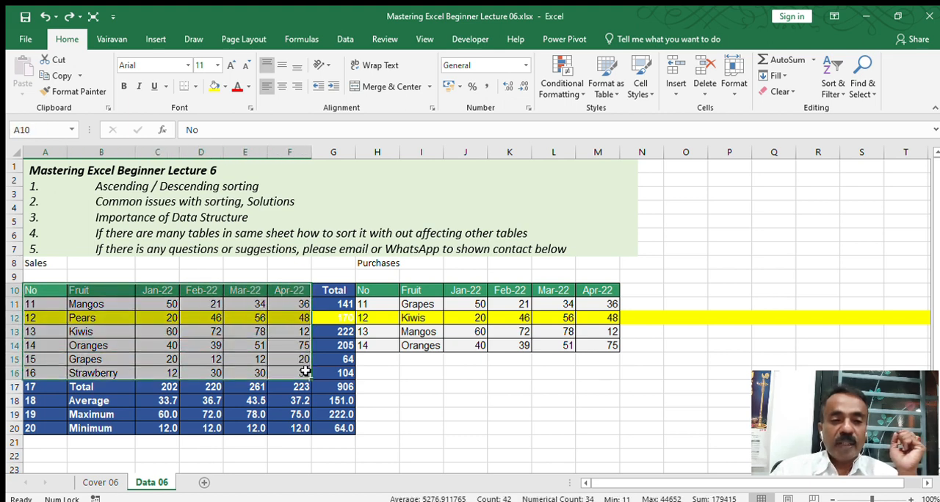
left_click_drag(35, 296, 297, 373)
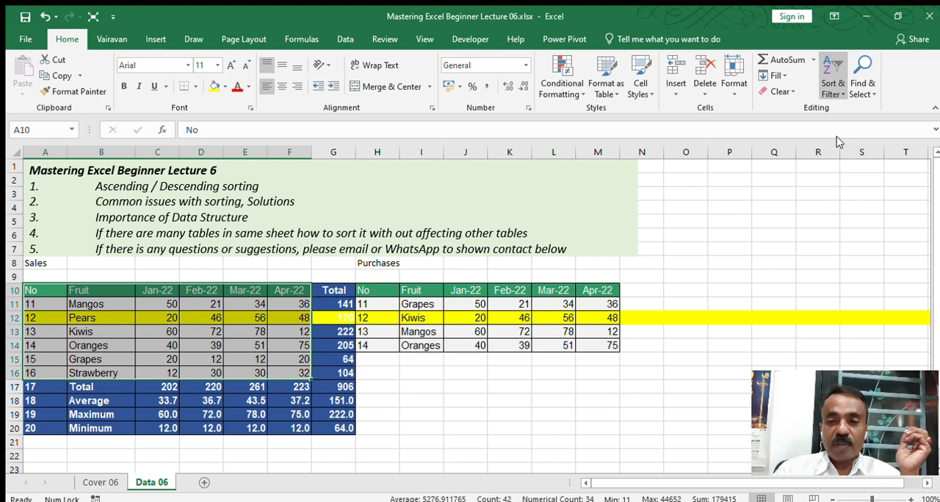
key("Return")
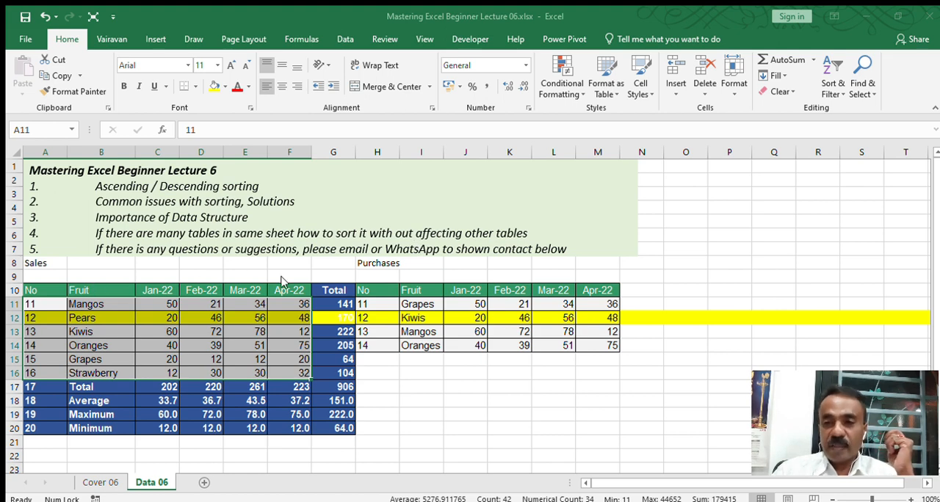
left_click(759, 210)
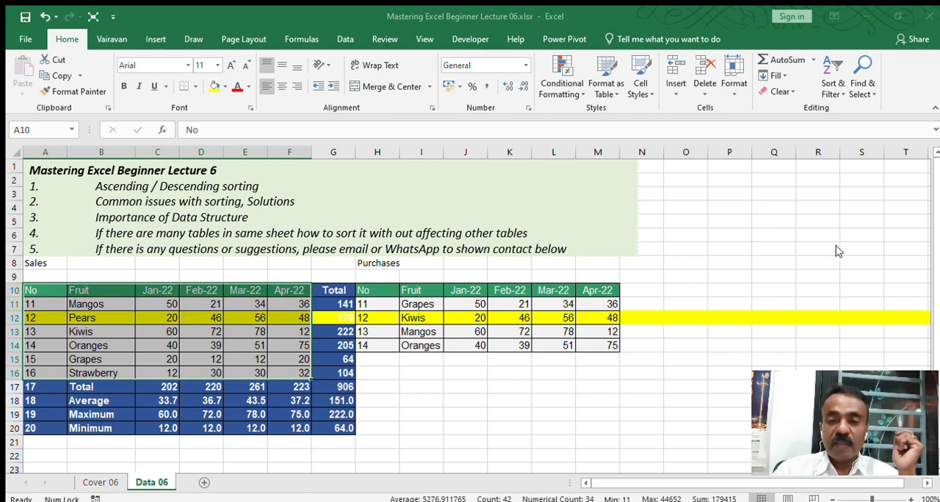
key("Return")
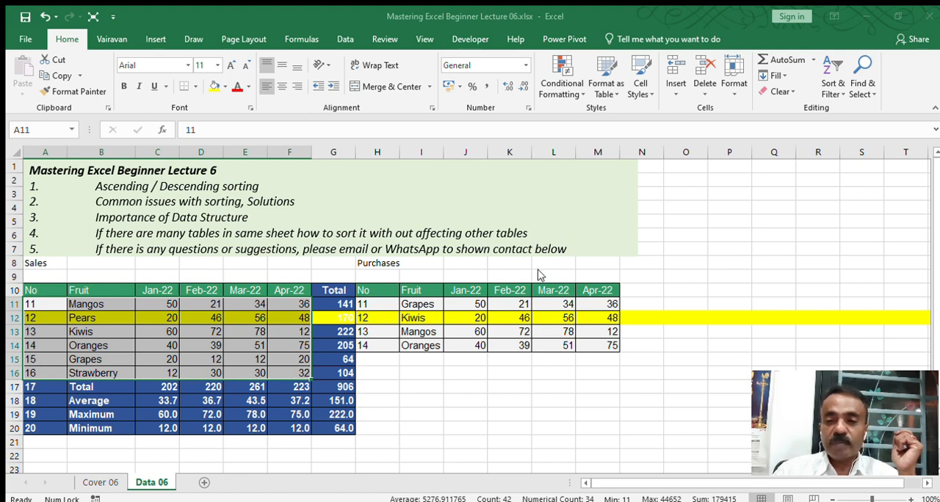
left_click(753, 344)
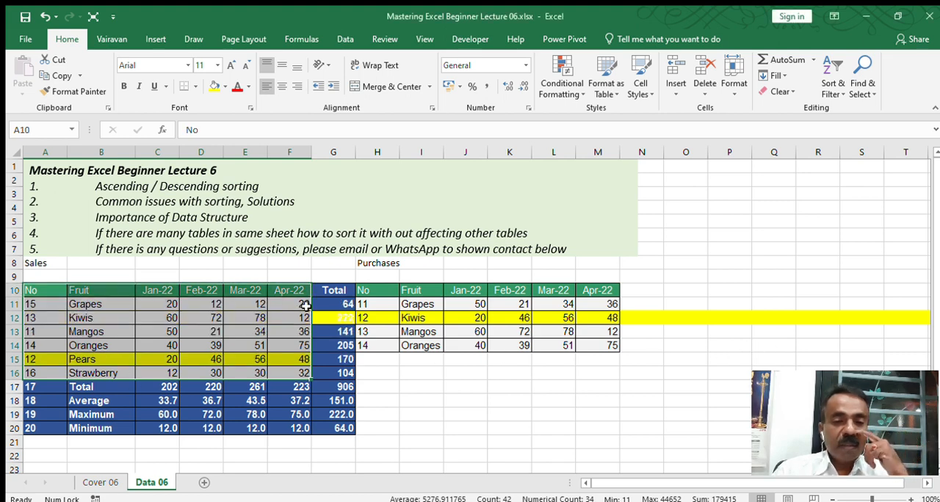
Step: Check the grand total in G17 and the Pears row while undoing, redoing and again undoing the fruit sort
left_click(346, 387)
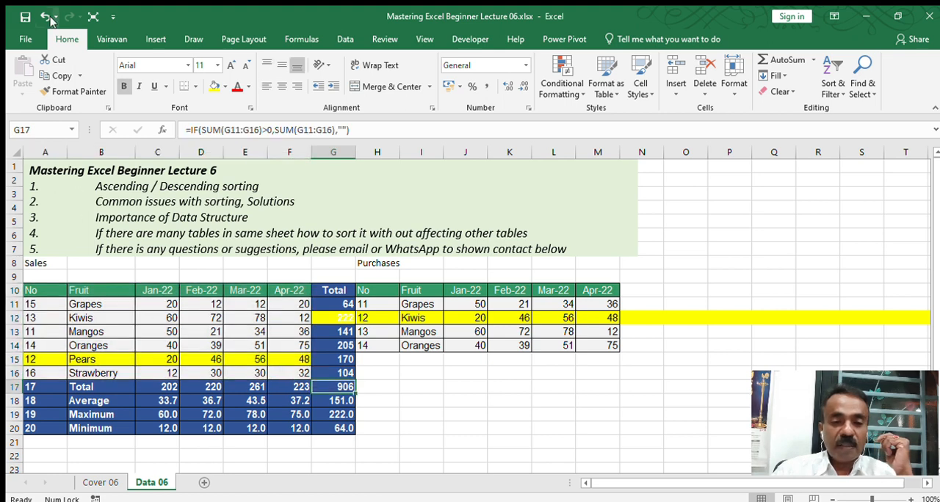
left_click(45, 16)
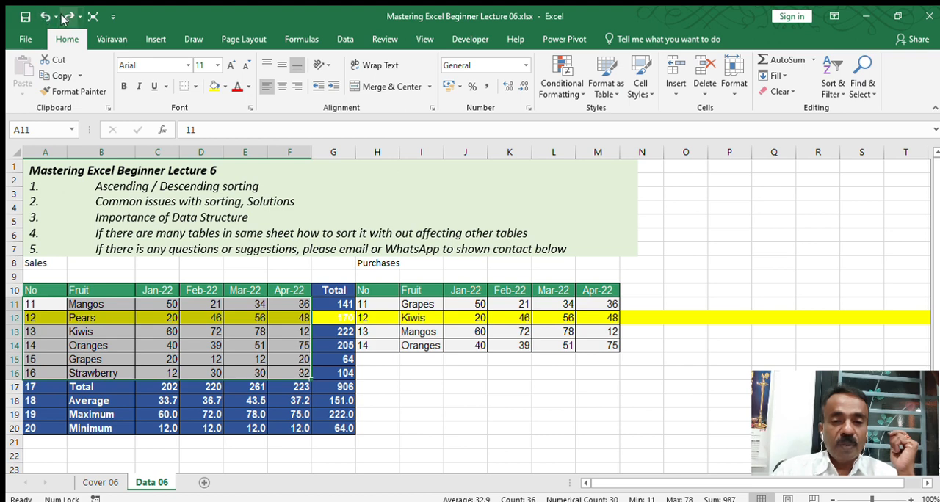
left_click(65, 18)
left_click_drag(337, 364, 37, 359)
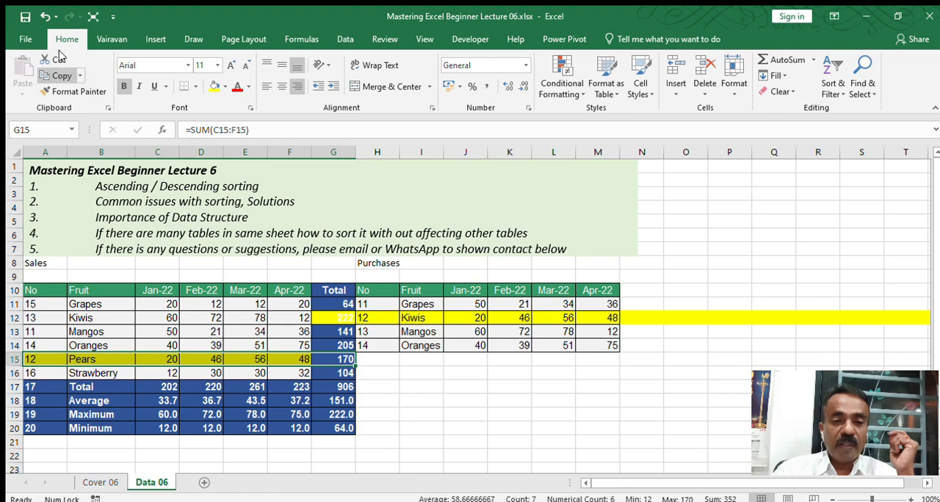
left_click(46, 16)
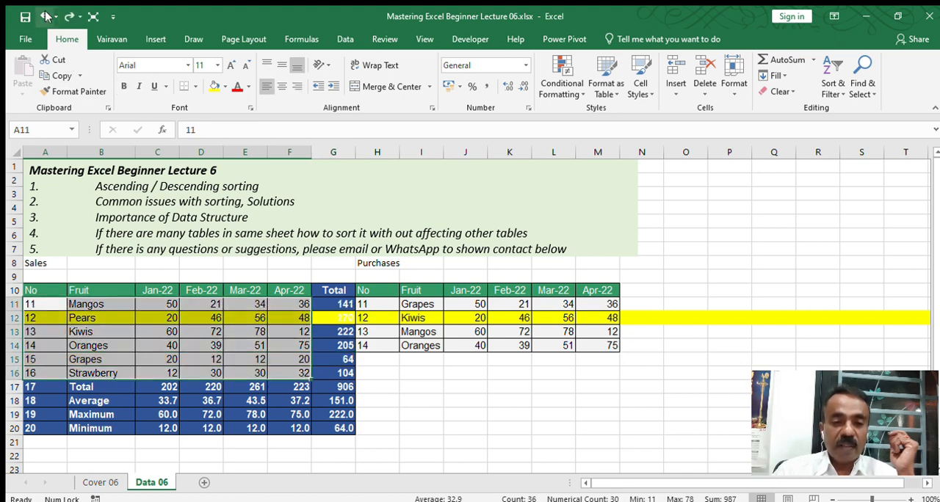
left_click(366, 374)
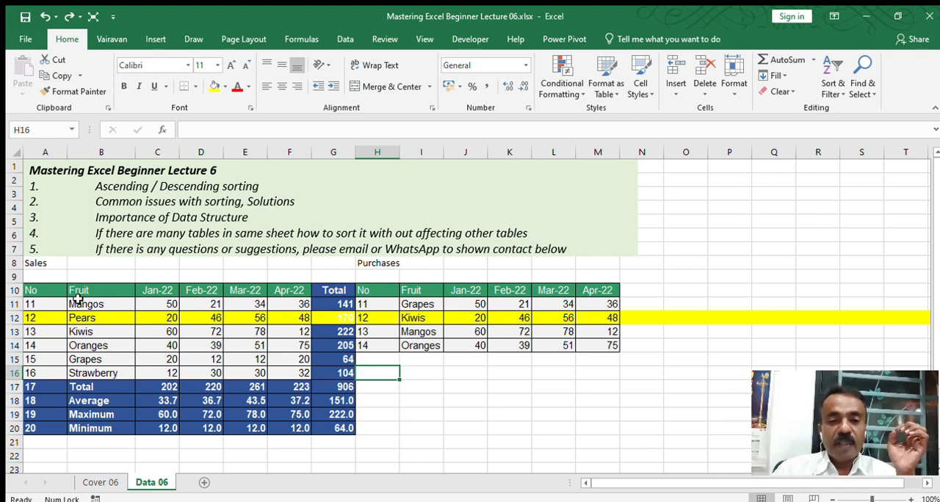
Step: Sort only the sales records in A10:F16 by Fruit from A to Z, leaving out the Total column and summary rows
left_click_drag(84, 291, 300, 367)
left_click_drag(46, 292, 298, 373)
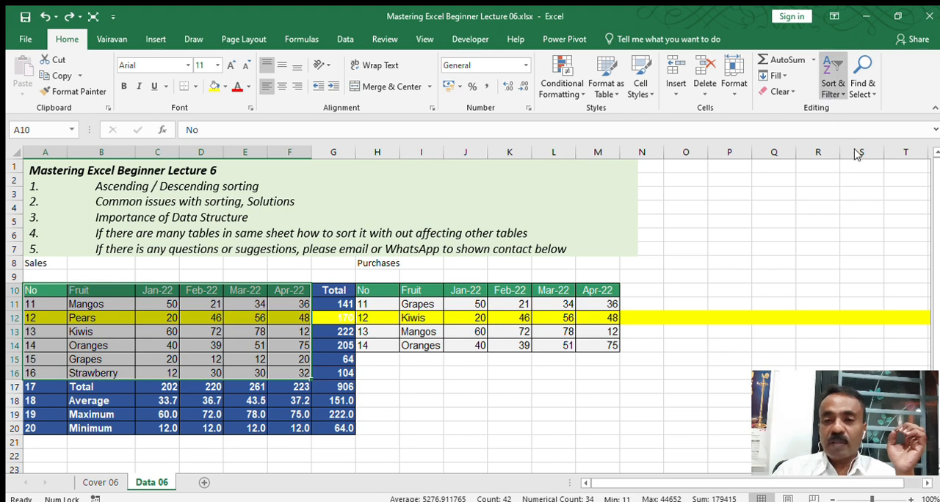
key("Return")
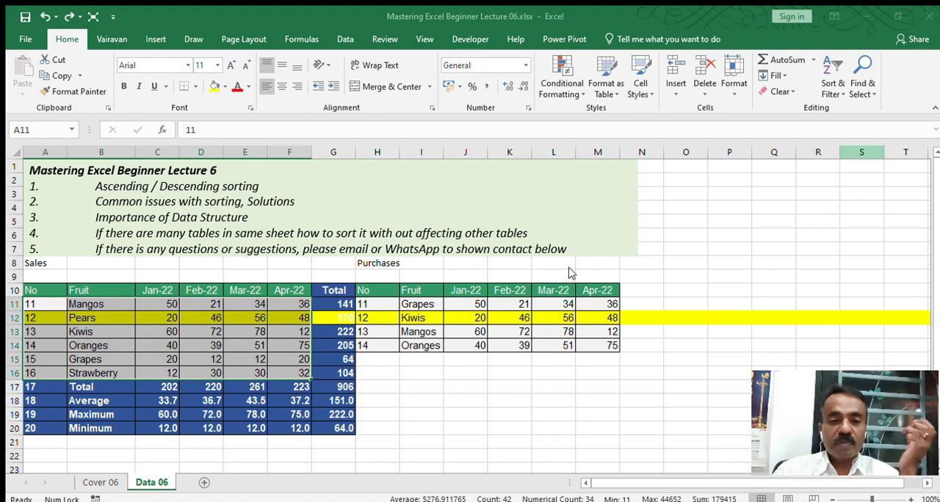
key("ctrl+y")
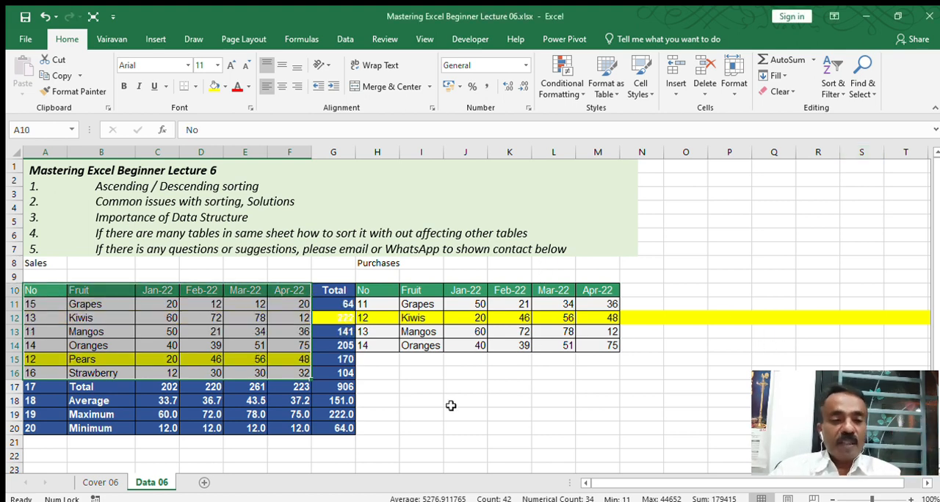
left_click(451, 405)
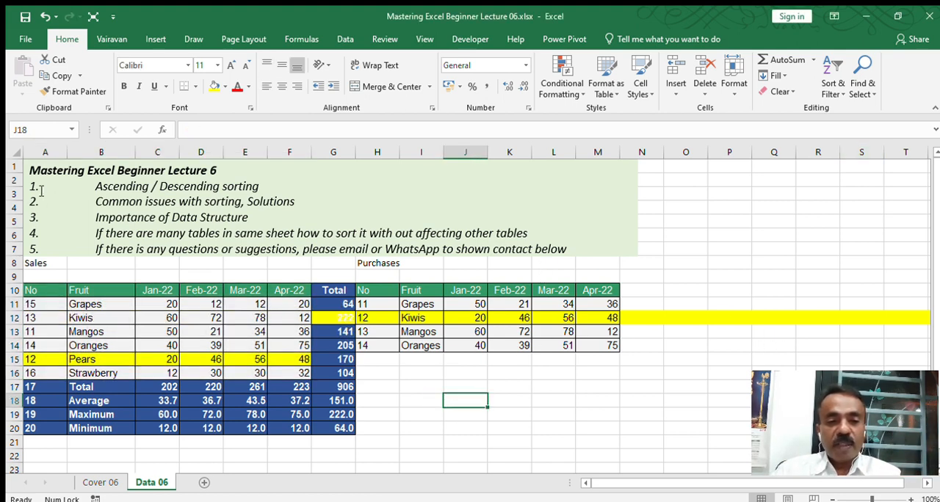
Step: Examine the No column of the sales table, A10:A20, against the sorted fruit names
left_click(51, 156)
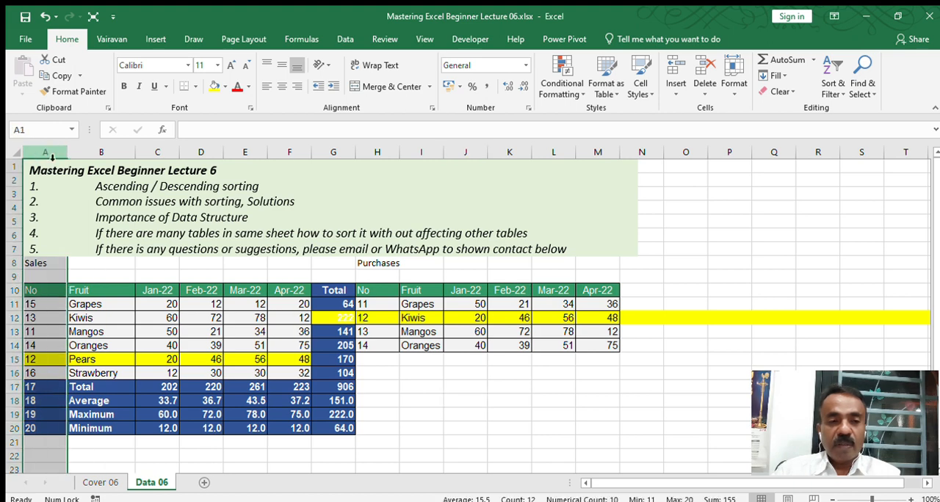
left_click(49, 290)
left_click_drag(49, 290, 49, 429)
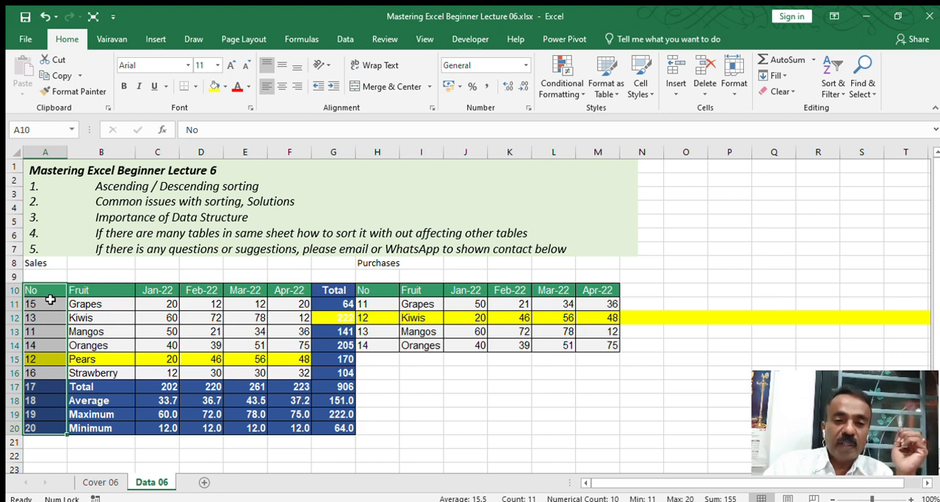
left_click(88, 307)
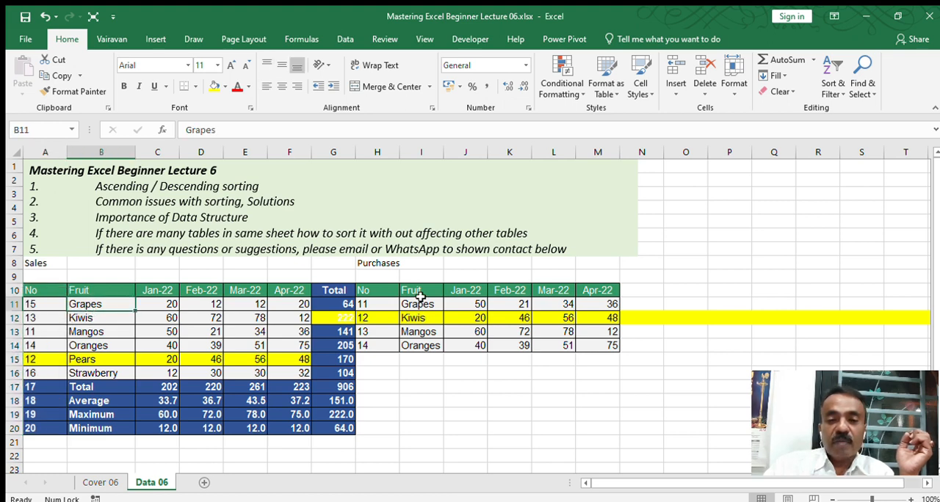
Step: Sort only the Purchases range H10:M14, headers included, in descending order
left_click(385, 293)
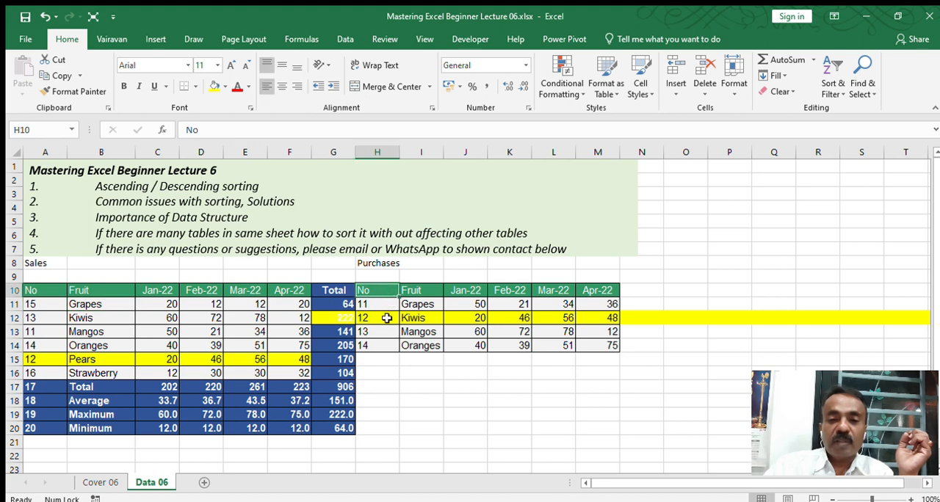
left_click_drag(383, 293, 601, 347)
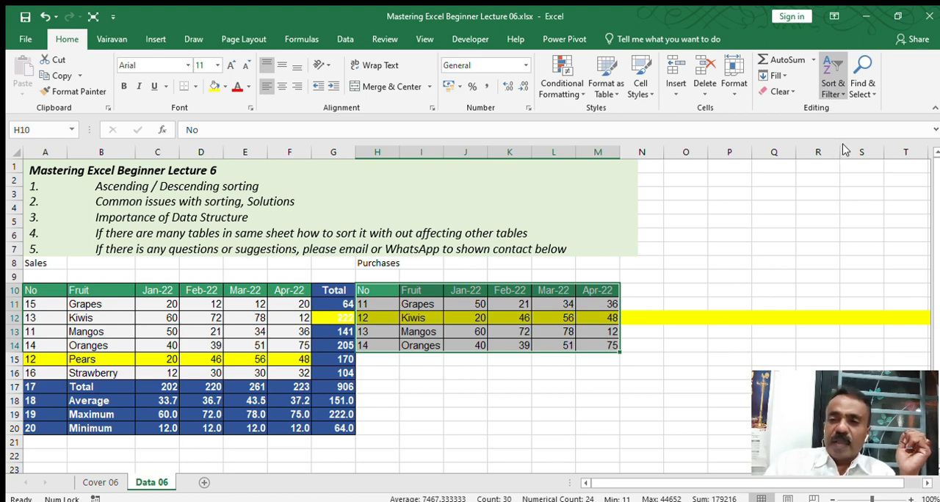
key("Return")
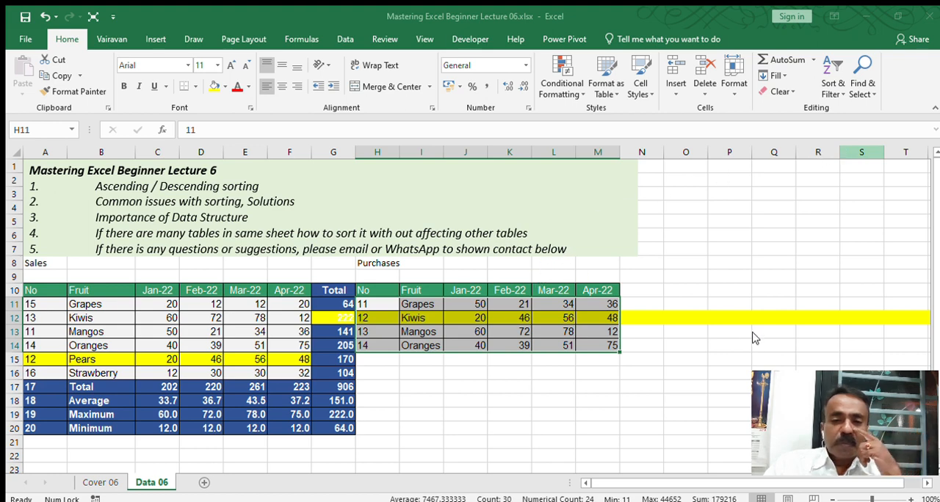
key("shift+Return")
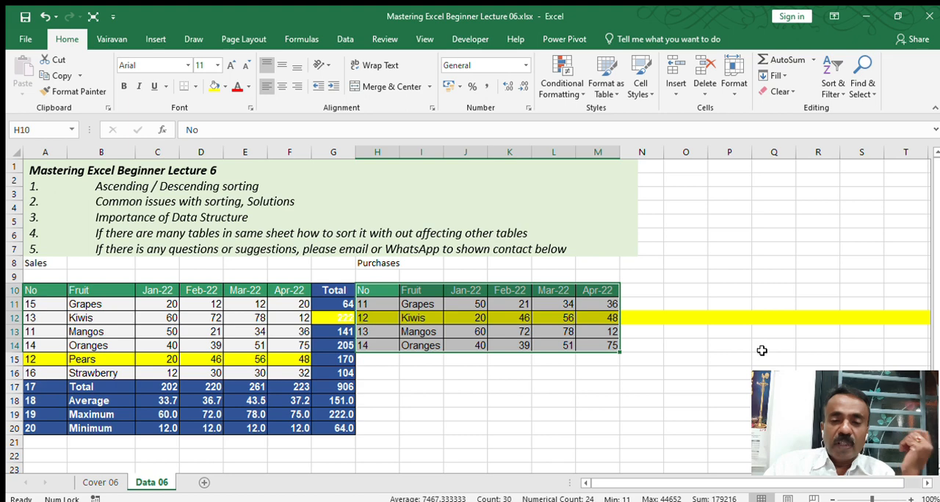
left_click(845, 124)
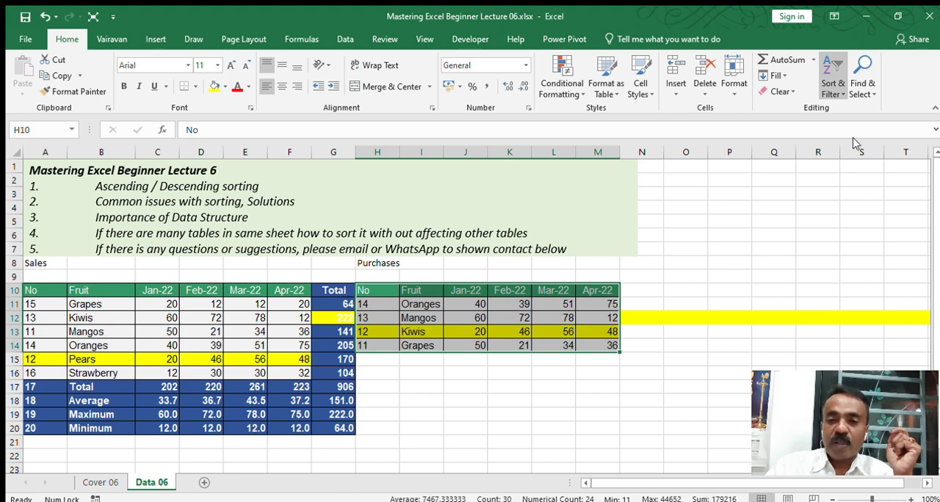
key("Return")
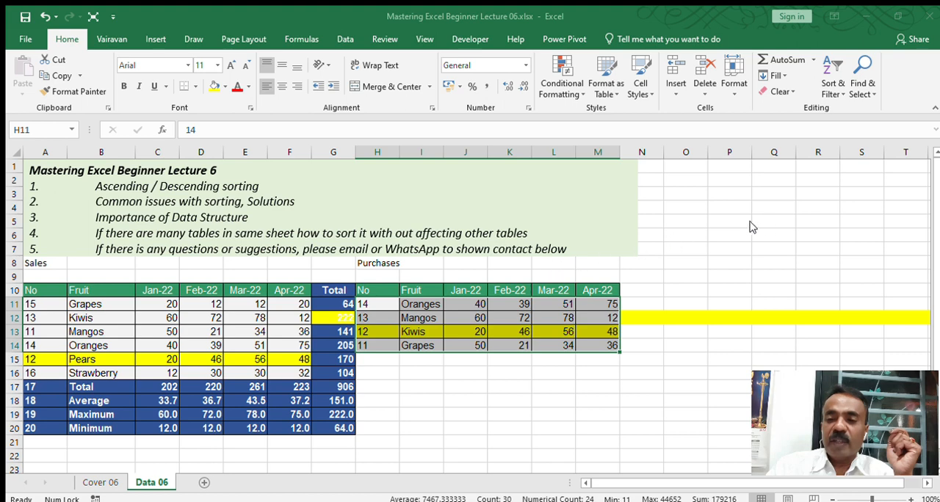
left_click(761, 349)
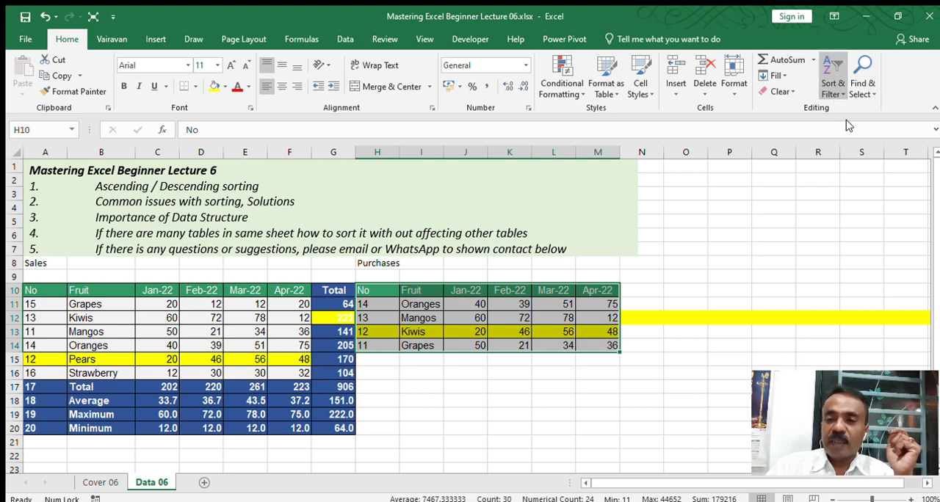
Step: Sort the Purchases range H10:M14 in ascending order
left_click(855, 145)
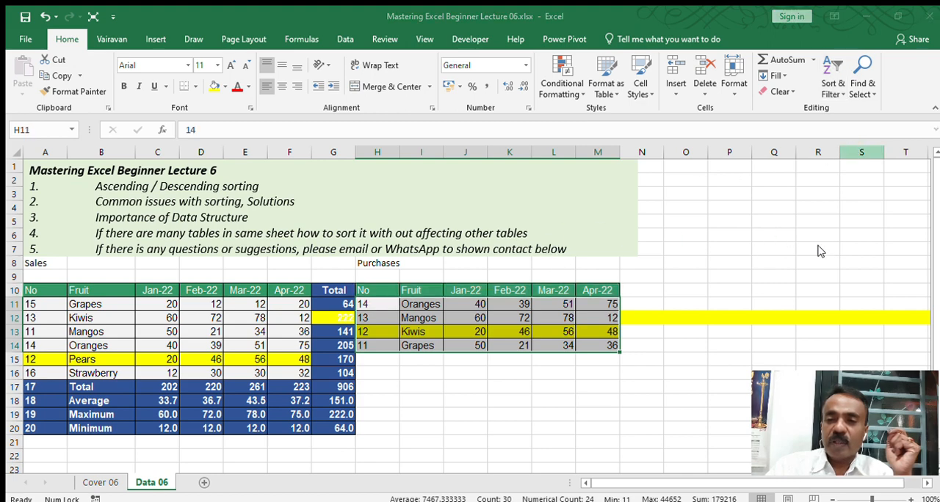
left_click(769, 350)
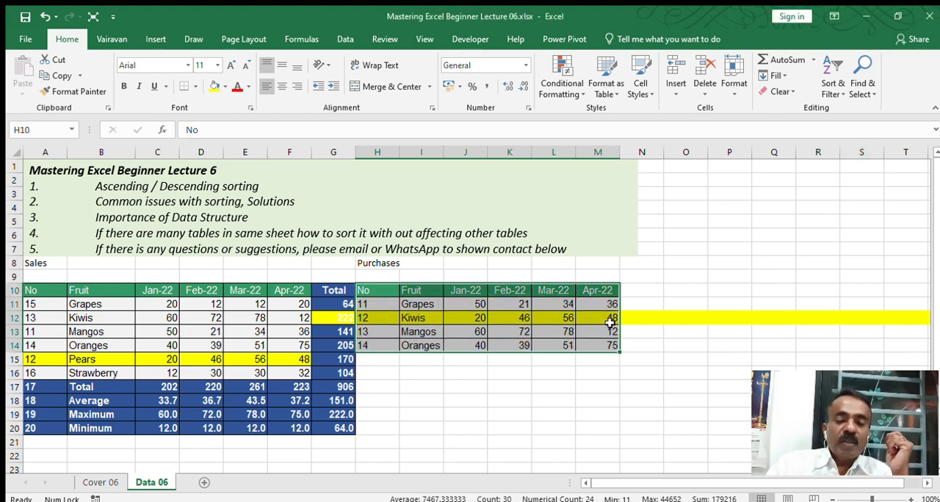
left_click(422, 384)
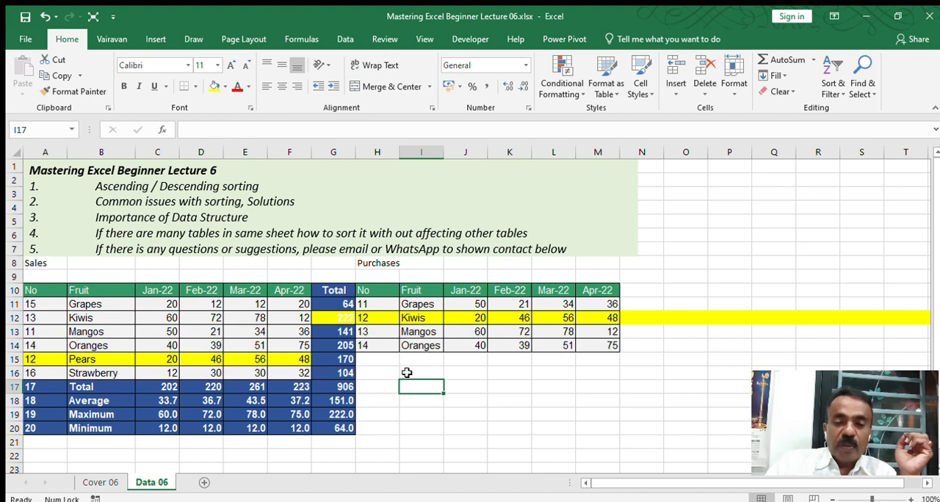
Step: Move the Purchases table and its title, H8:M14, one column over to I8:N14, leaving column H blank as a separator
left_click(370, 291)
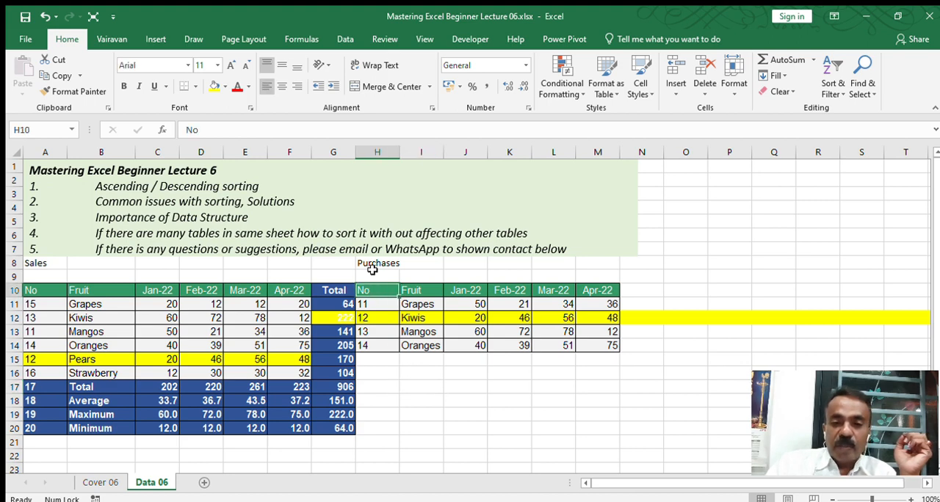
left_click_drag(369, 267, 632, 353)
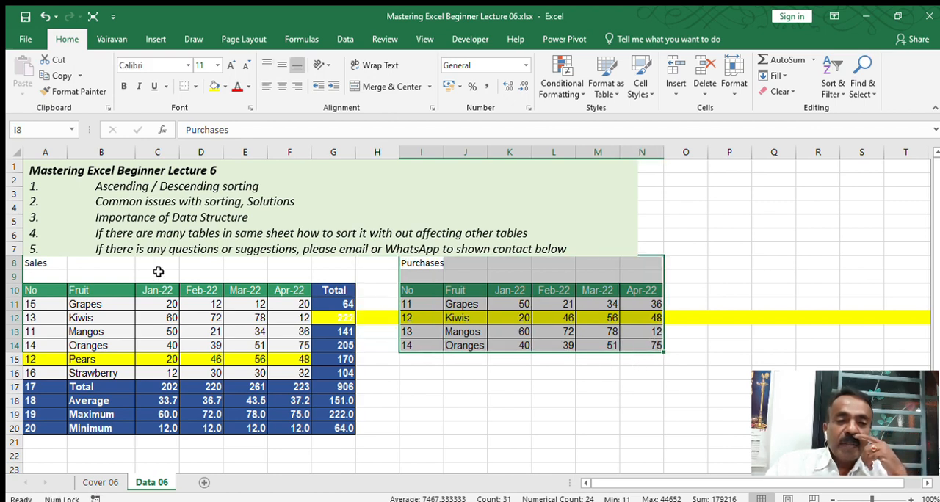
left_click(9, 262)
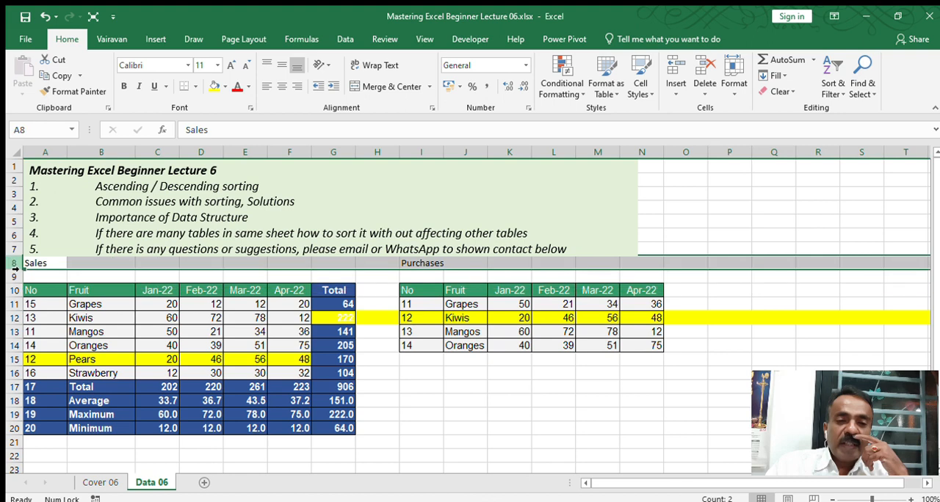
key("ctrl+plus")
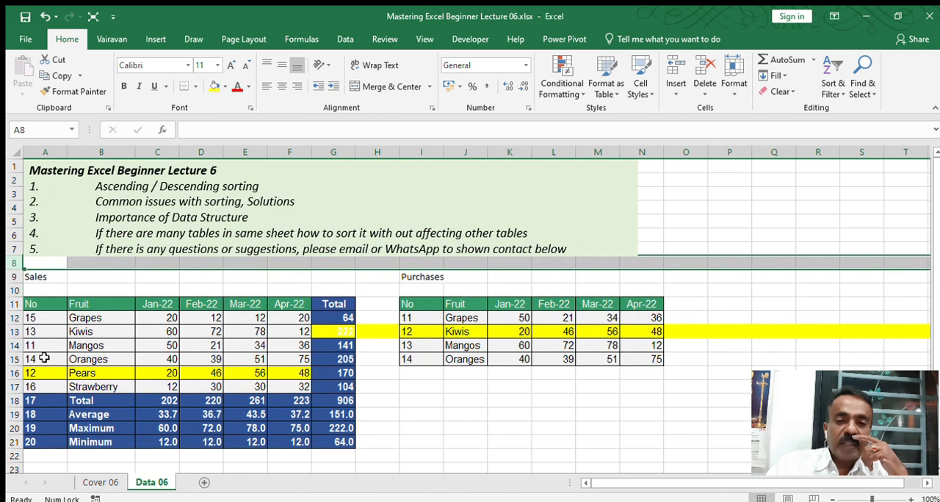
left_click(371, 314)
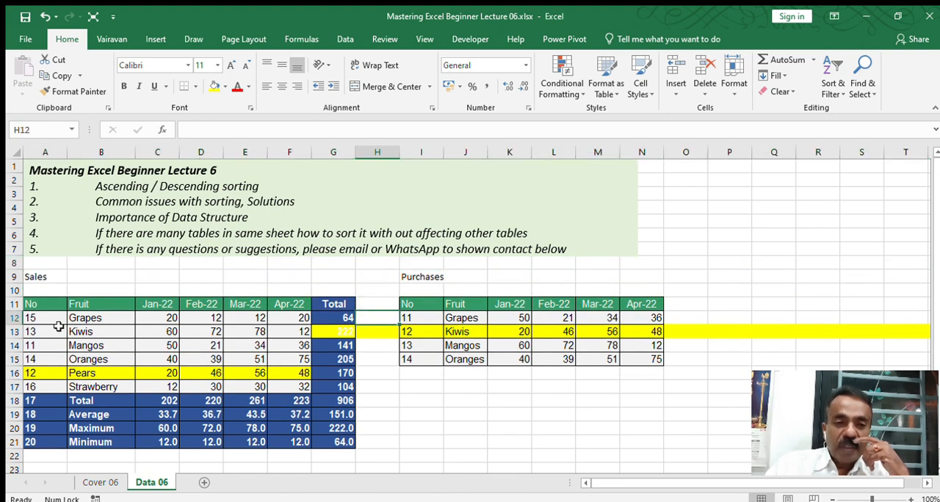
left_click(44, 16)
Step: Shift the Sales and Purchases title row down to row 9 so it sits directly above the table headers
left_click_drag(46, 273, 36, 276)
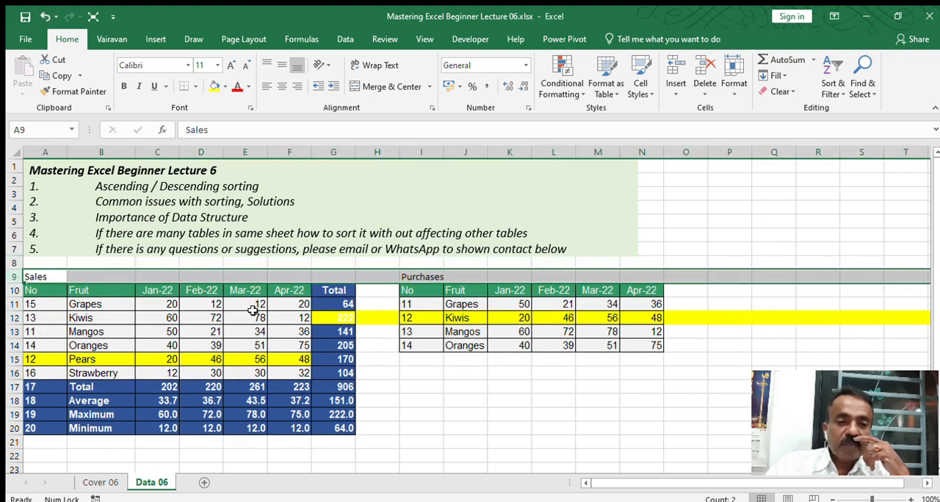
left_click(384, 331)
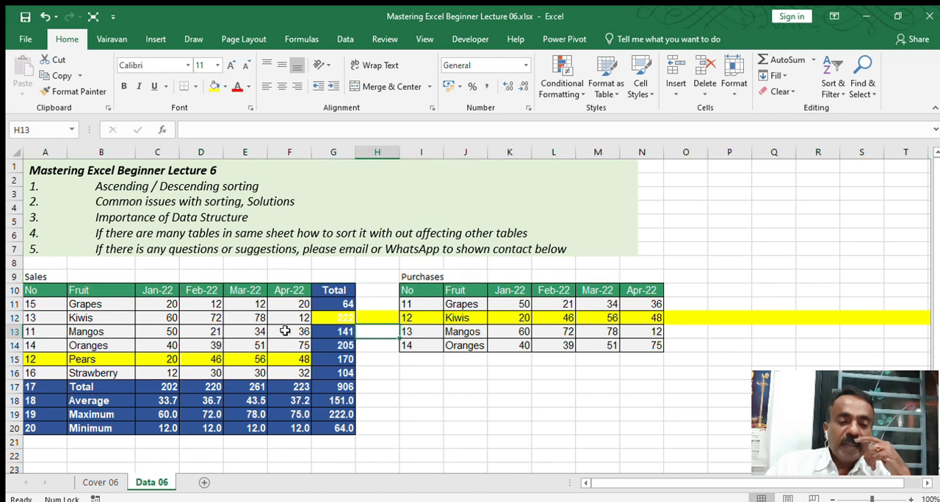
Step: Try sorting the Sales table by the No column in ascending order, starting from a single cell in that column
left_click(41, 318)
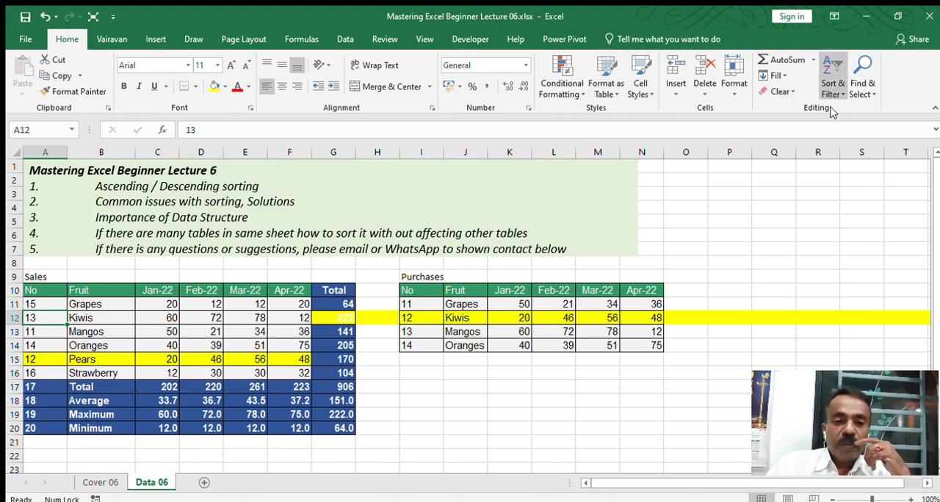
key("ctrl+a")
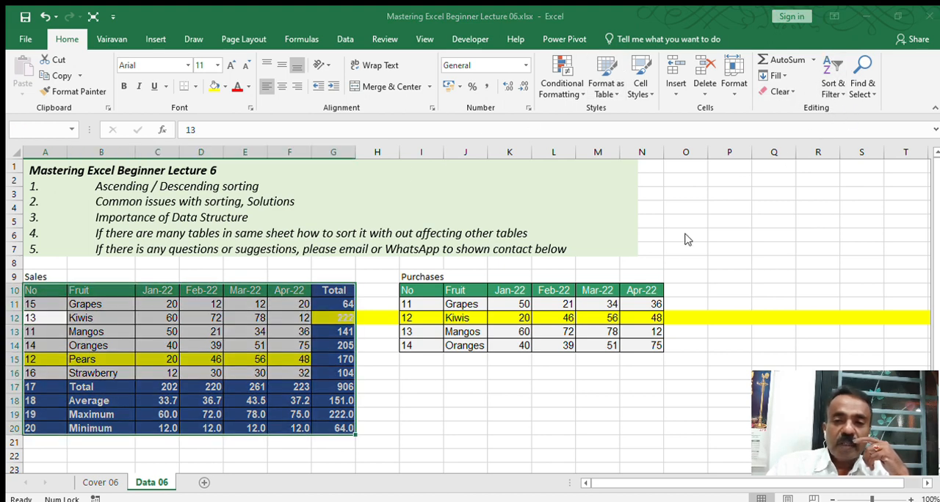
left_click(730, 228)
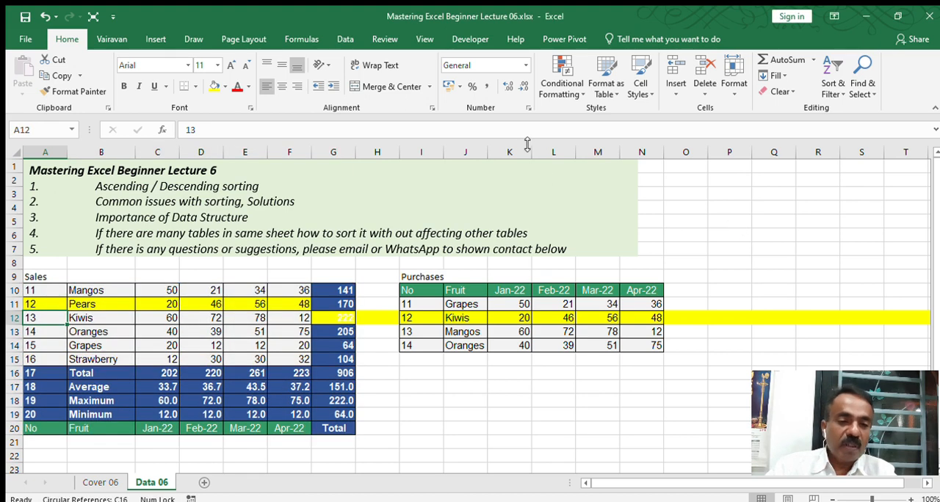
Step: Check the header row's position, the range A10:G20 and title row 9 in the Sales table, and undo the No sort
left_click(86, 428)
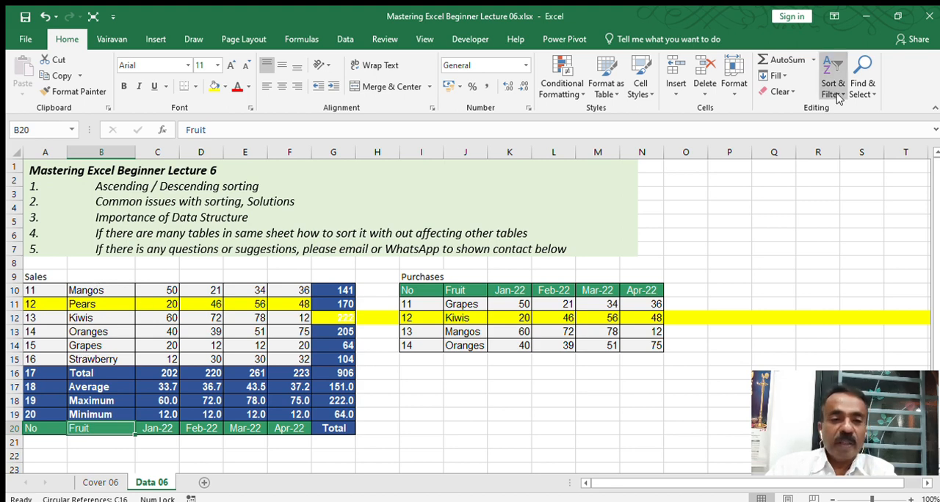
left_click(32, 293)
key("Caps_Lock")
left_click(335, 428)
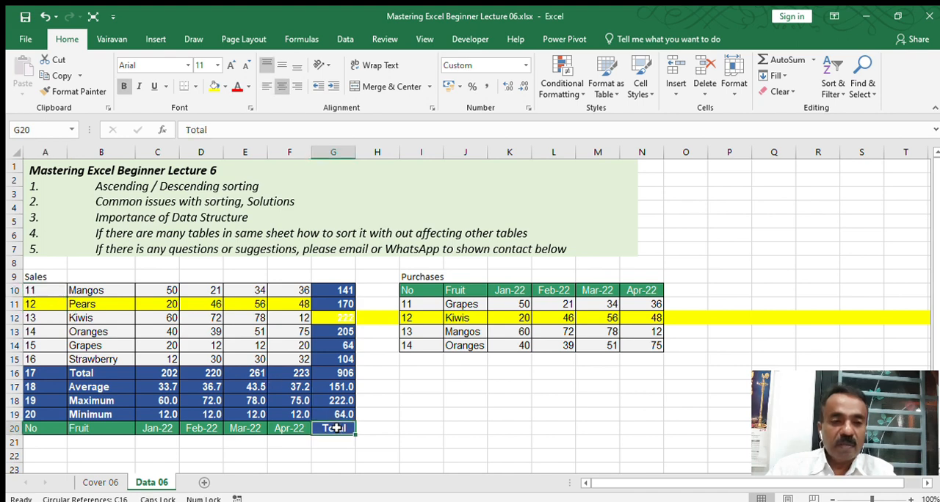
left_click(28, 290)
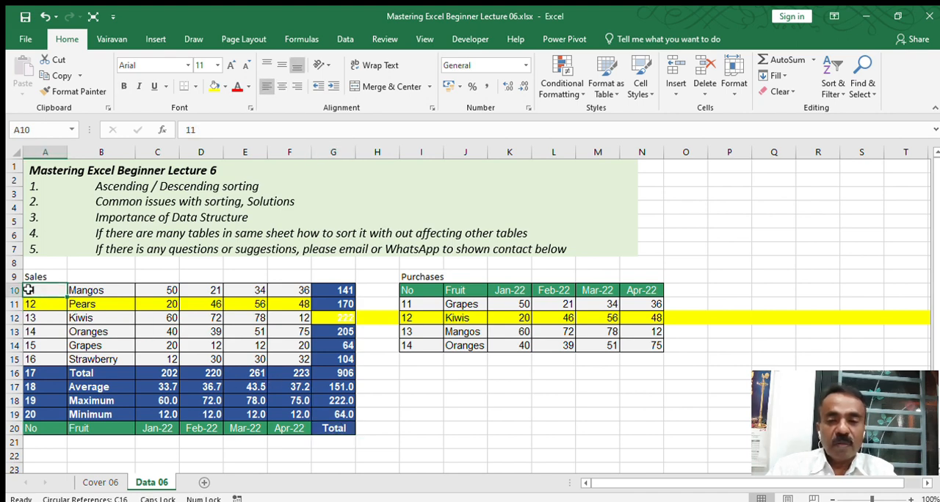
left_click(328, 424, "shift")
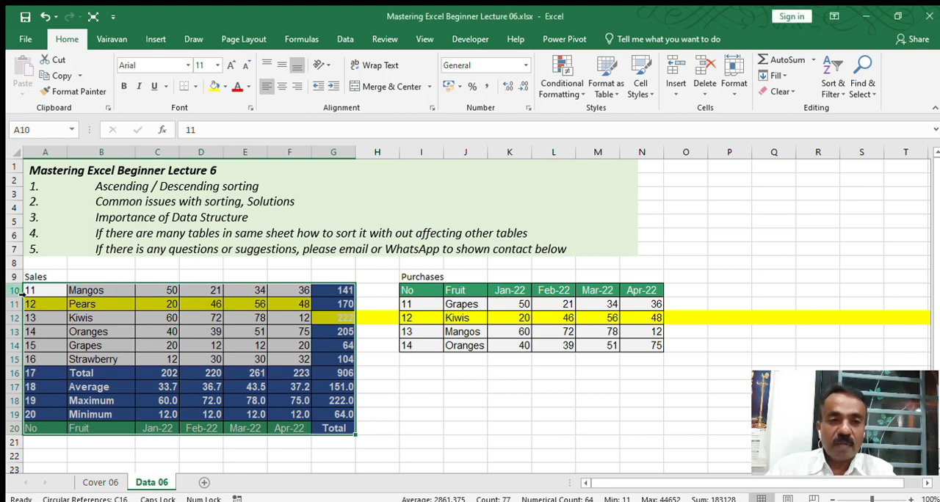
left_click(16, 278)
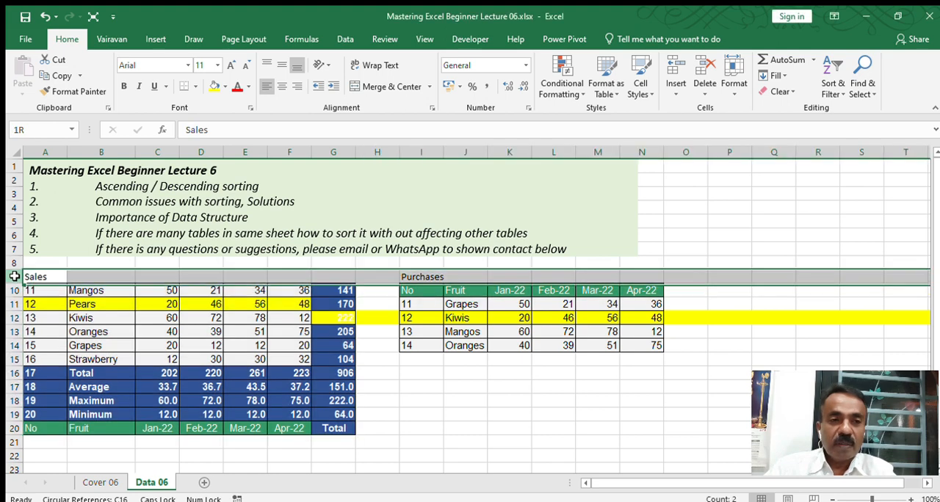
left_click(44, 17)
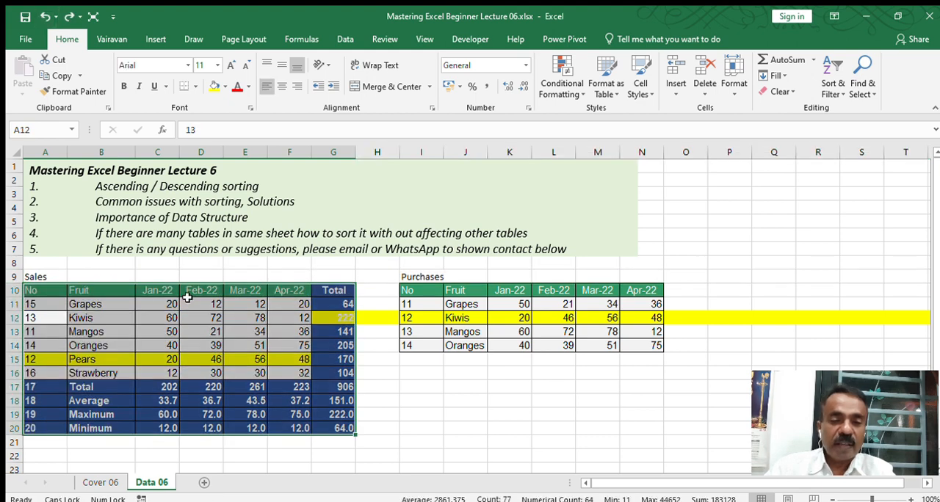
left_click(247, 331)
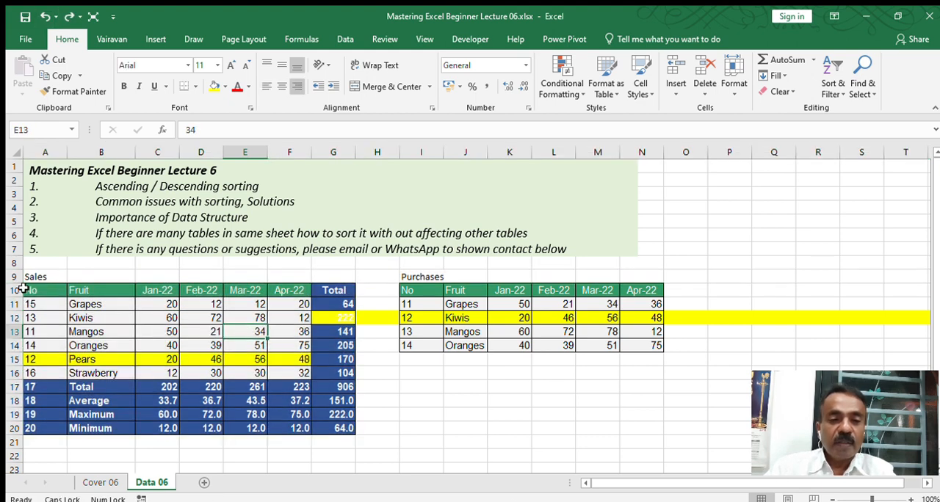
Step: Insert a blank row at row 10 to separate the Sales and Purchases titles from their table headers
left_click(14, 291)
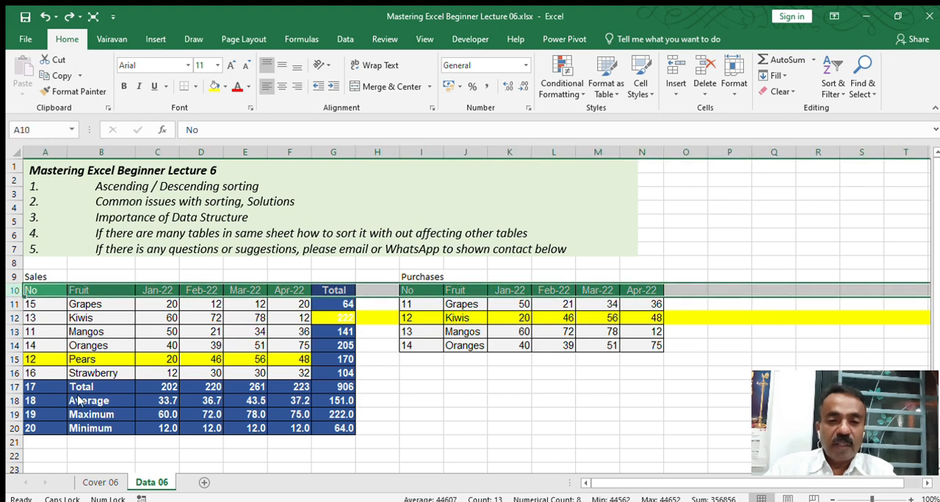
key("ctrl+shift+plus")
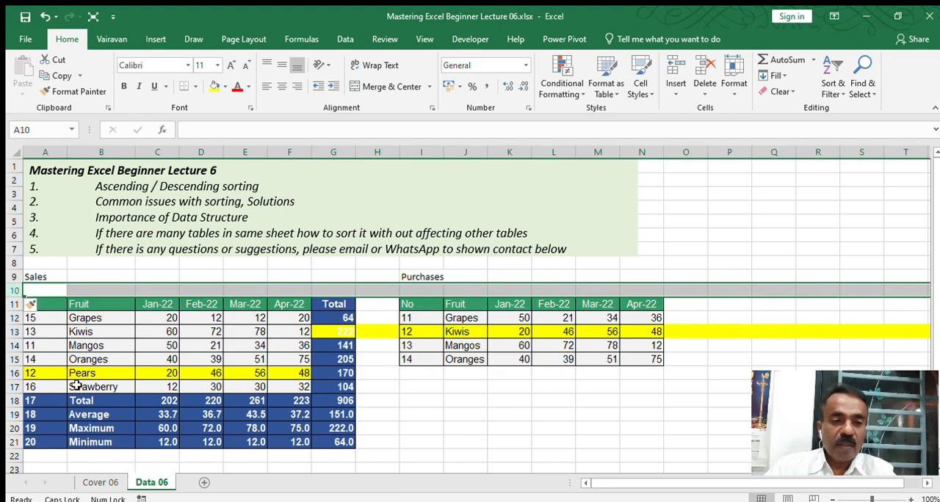
left_click(375, 360)
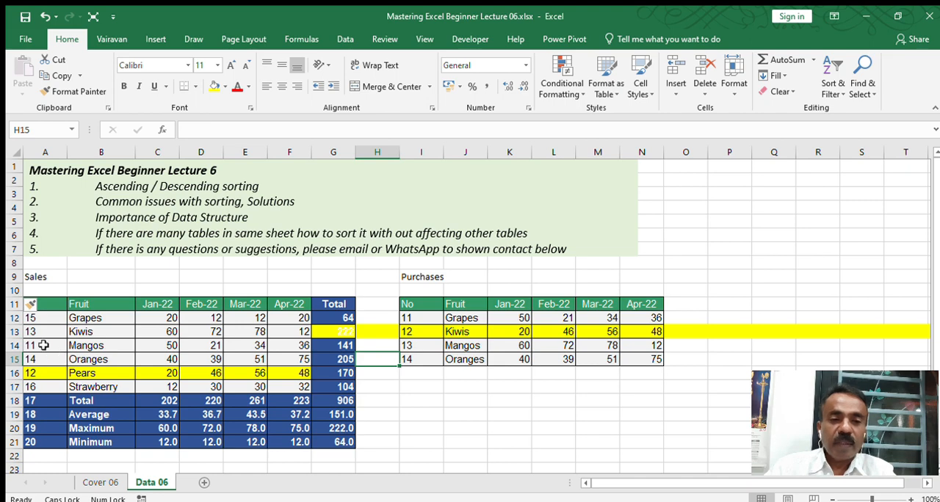
Step: Sort the Sales table by the No column in ascending order, starting from a single No cell
left_click(43, 345)
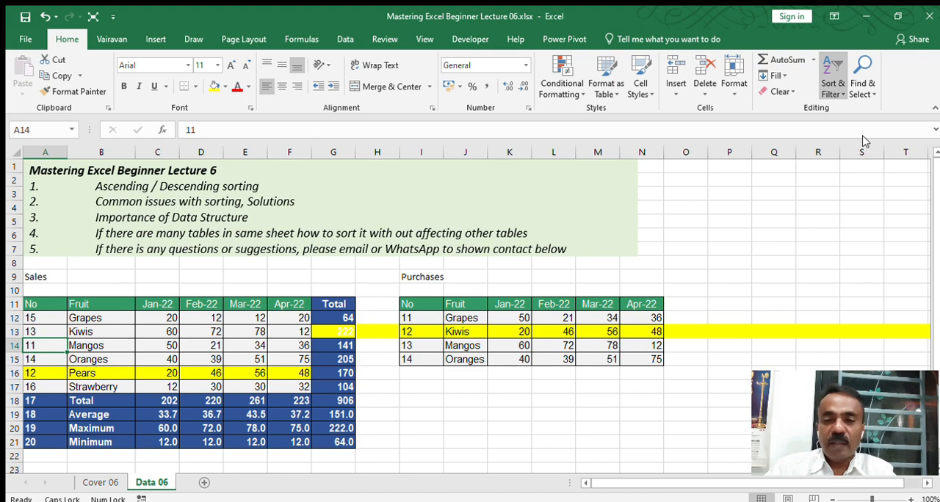
left_click(863, 138)
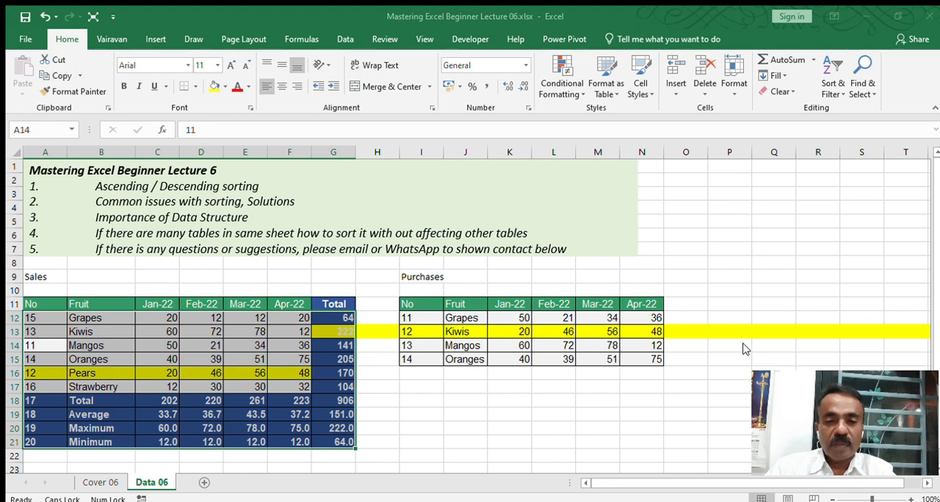
key("ctrl+z")
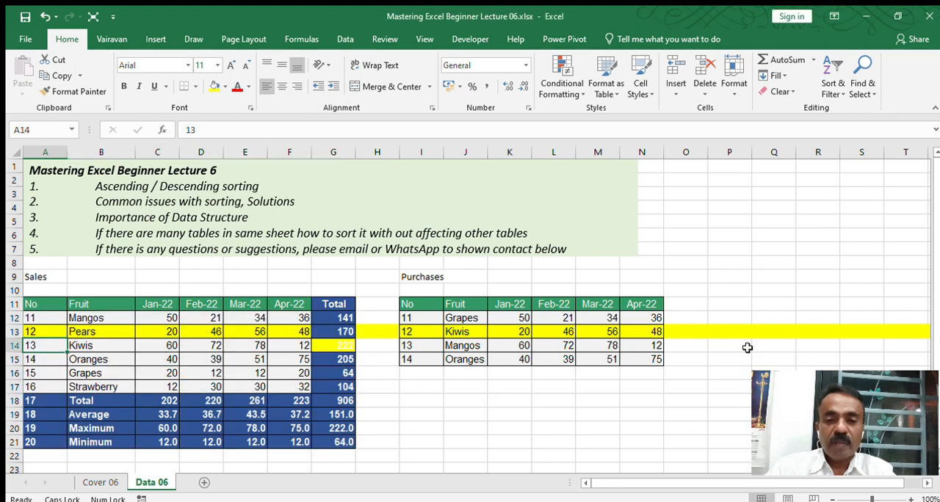
Step: Delete the blank row 10 between the table titles and the header rows of the Sales and Purchases tables
left_click(423, 304)
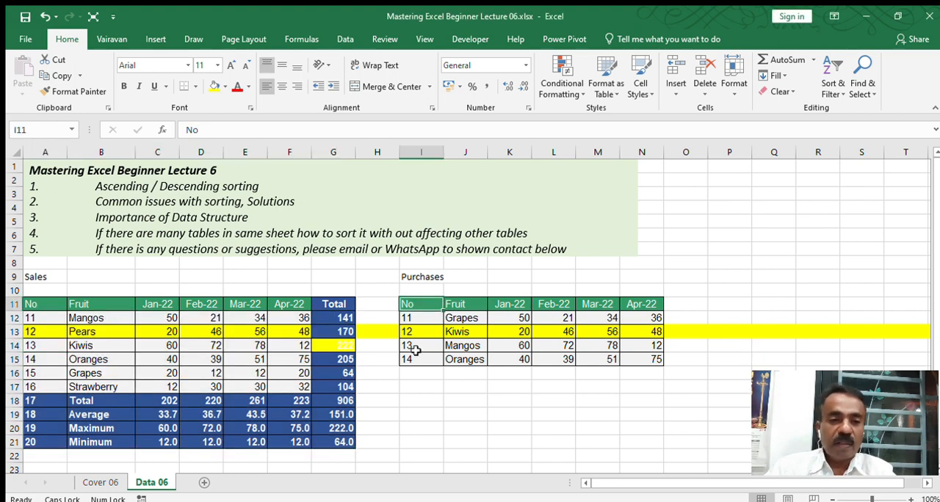
left_click(14, 291)
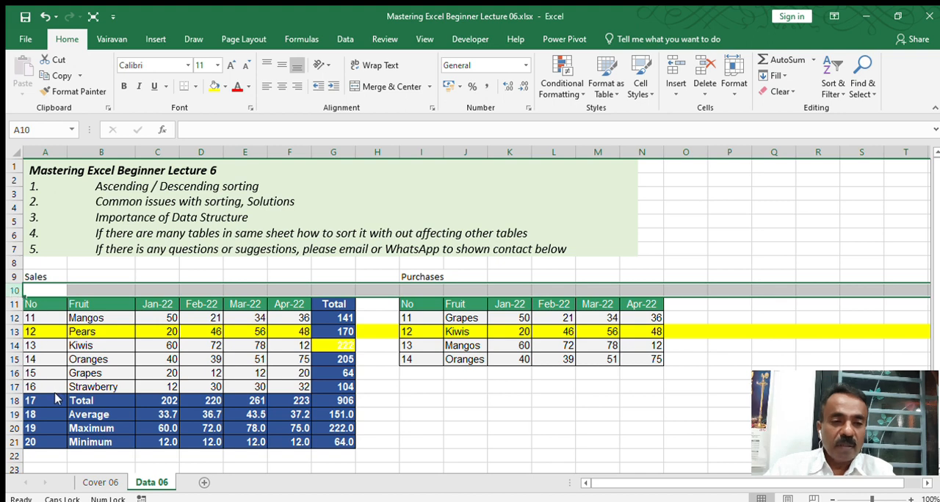
key("ctrl+minus")
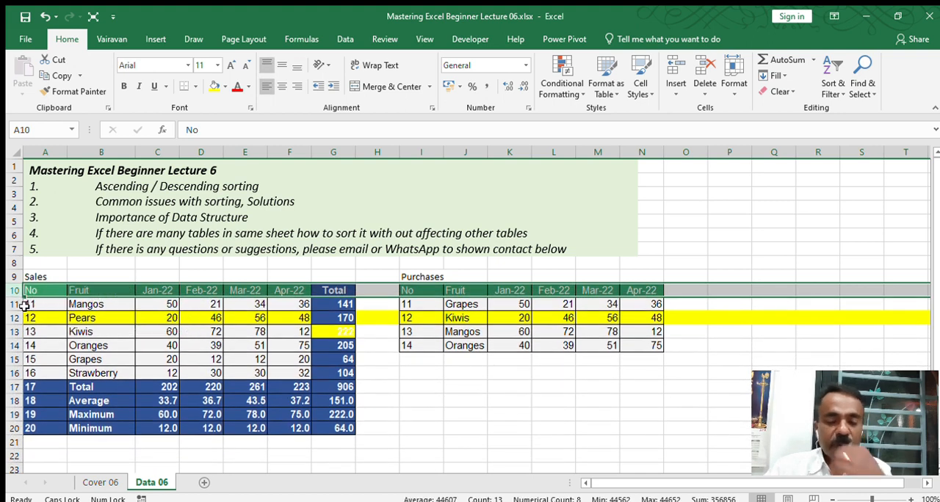
left_click(20, 304)
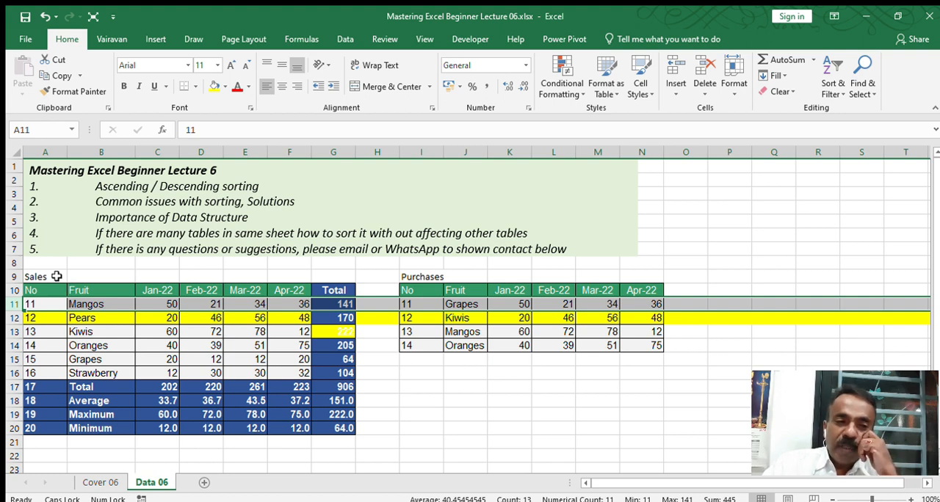
Step: Move the Sales and Purchases titles up to row 8, leaving row 9 as a blank separator, and save the workbook
left_click_drag(31, 273, 398, 274)
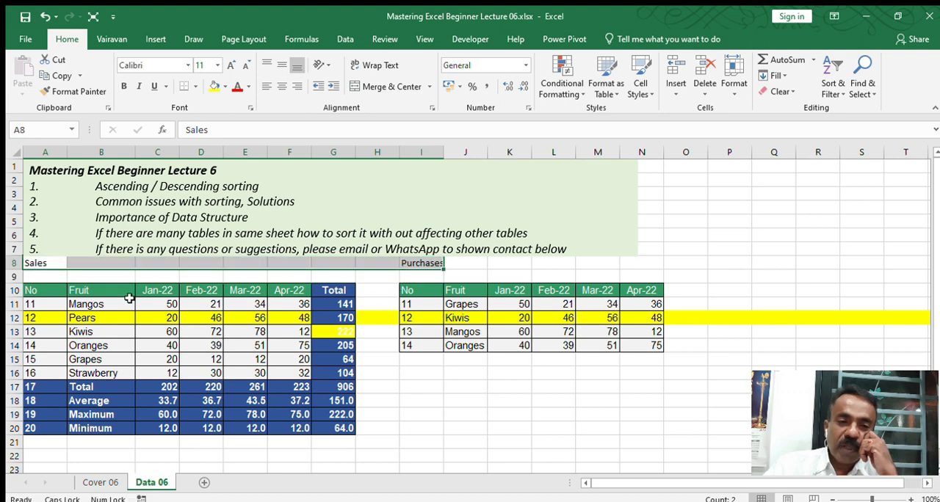
left_click(377, 151)
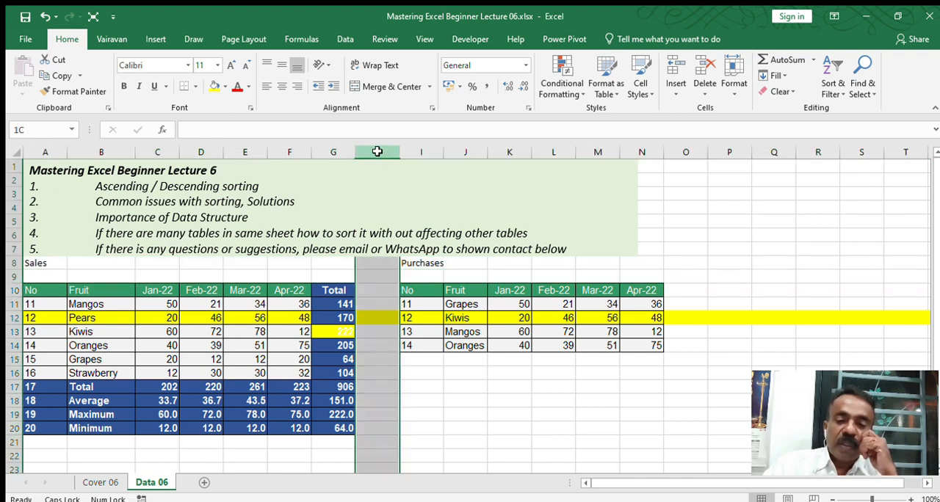
left_click(418, 304)
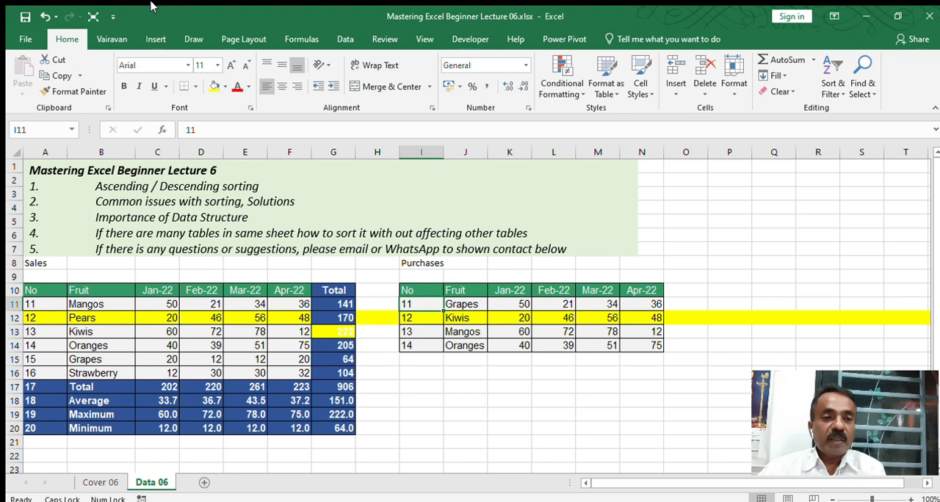
left_click(25, 15)
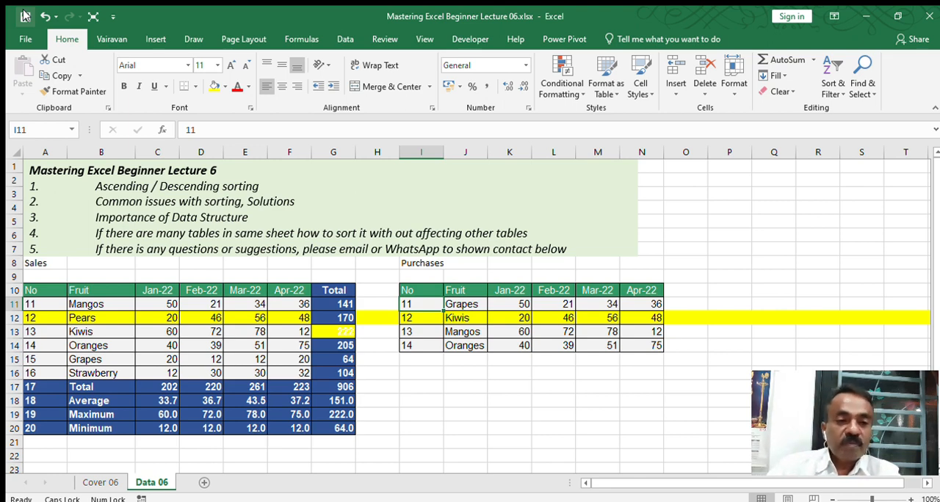
Step: Start saving a copy of the workbook in the current Ms Excel folder under Documents
left_click(94, 266)
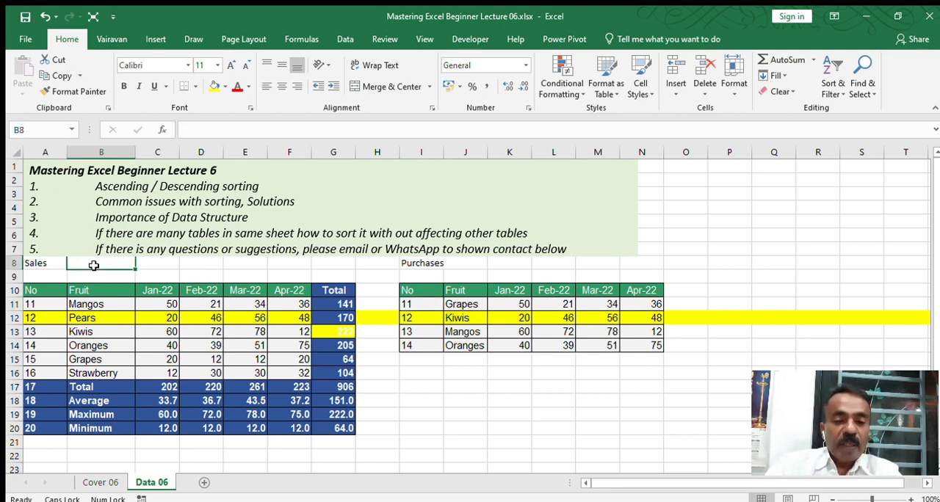
left_click(24, 263)
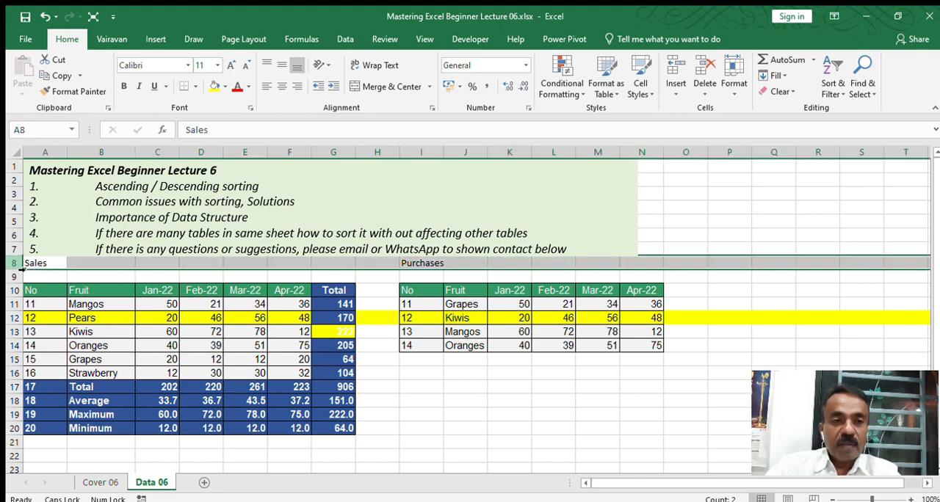
left_click(22, 40)
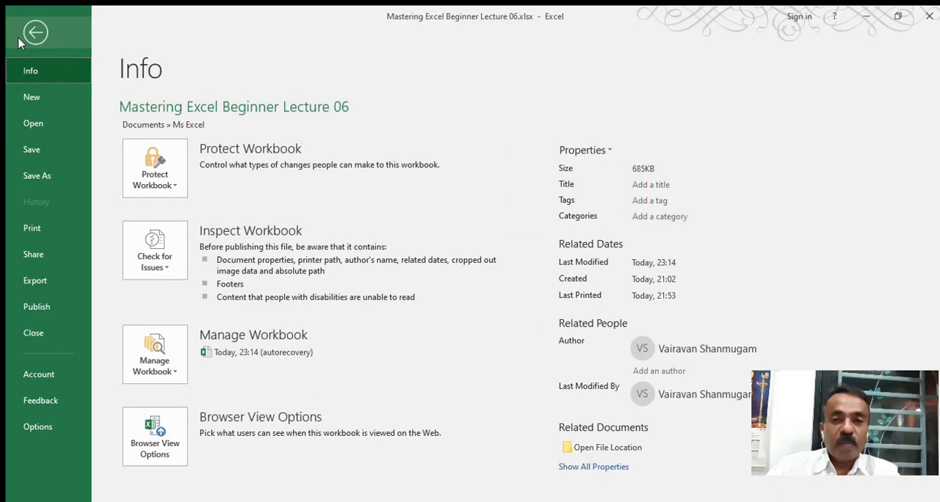
left_click(28, 172)
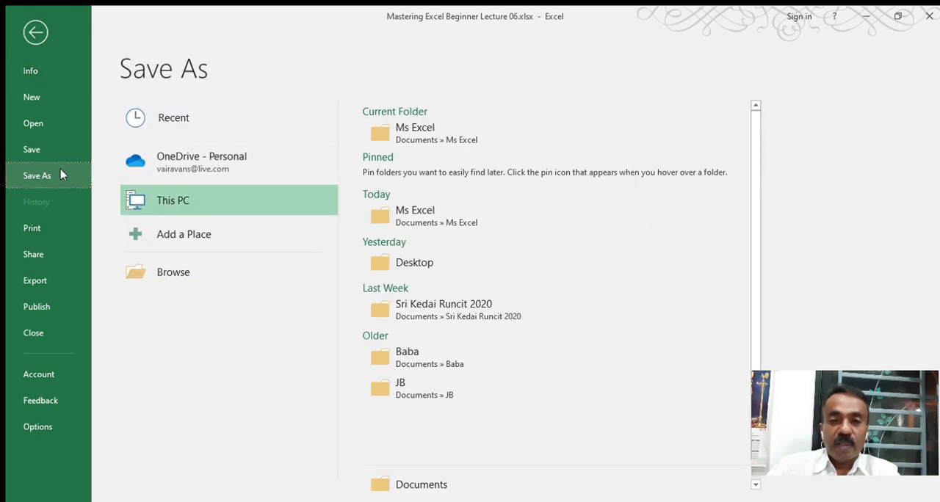
left_click(394, 131)
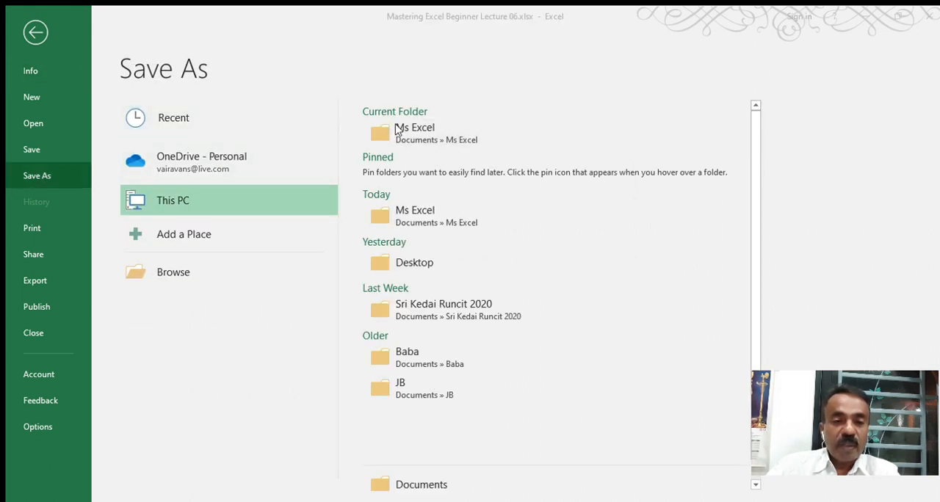